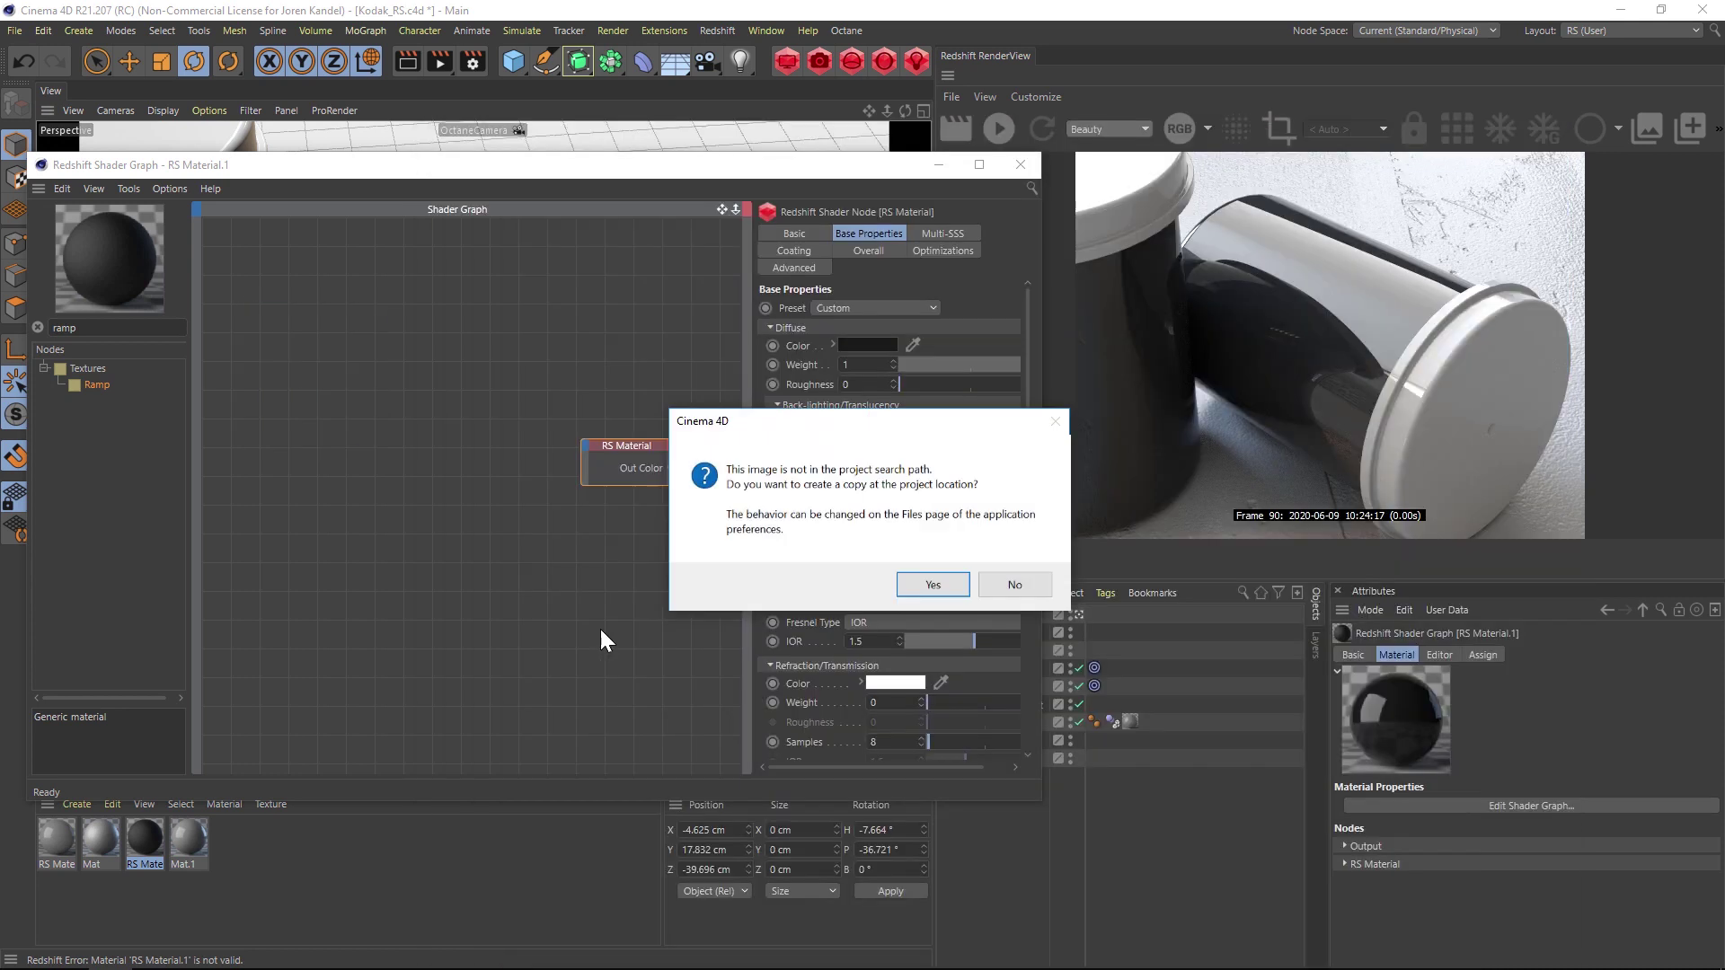
Add the Scratches 03_8K texture from the Blemish Pro Maps folder to the shader graph, declining project copies of both damage and scratch images
left_click(1005, 586)
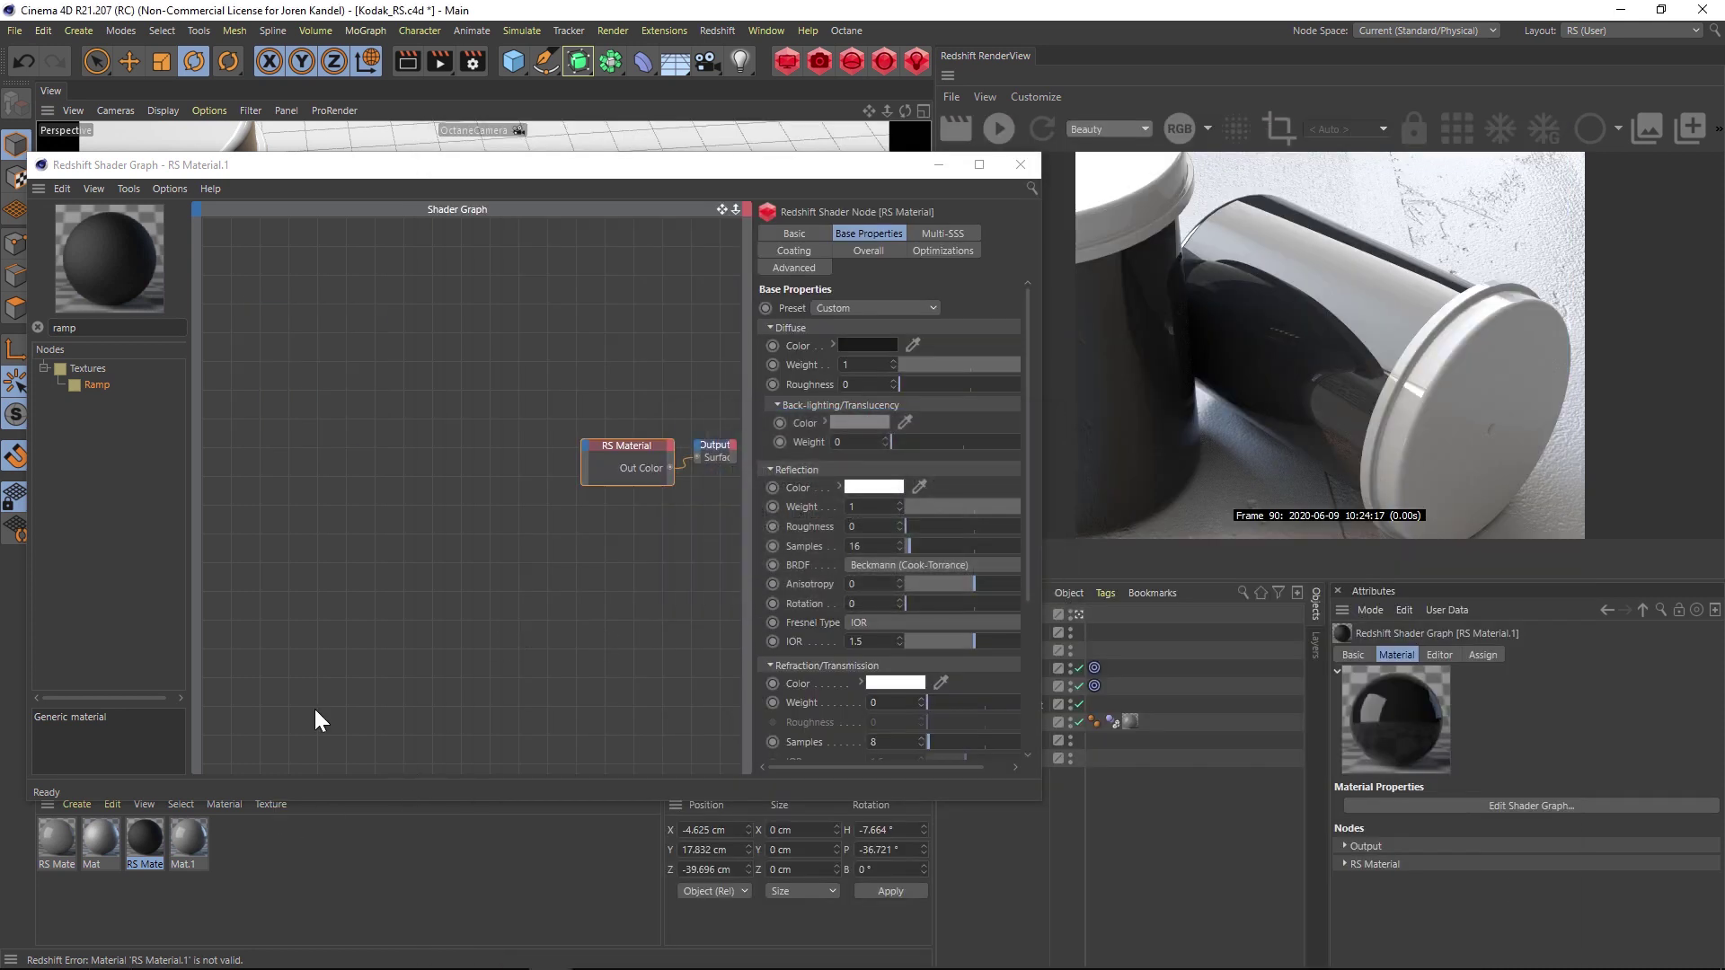
left_click(110, 963)
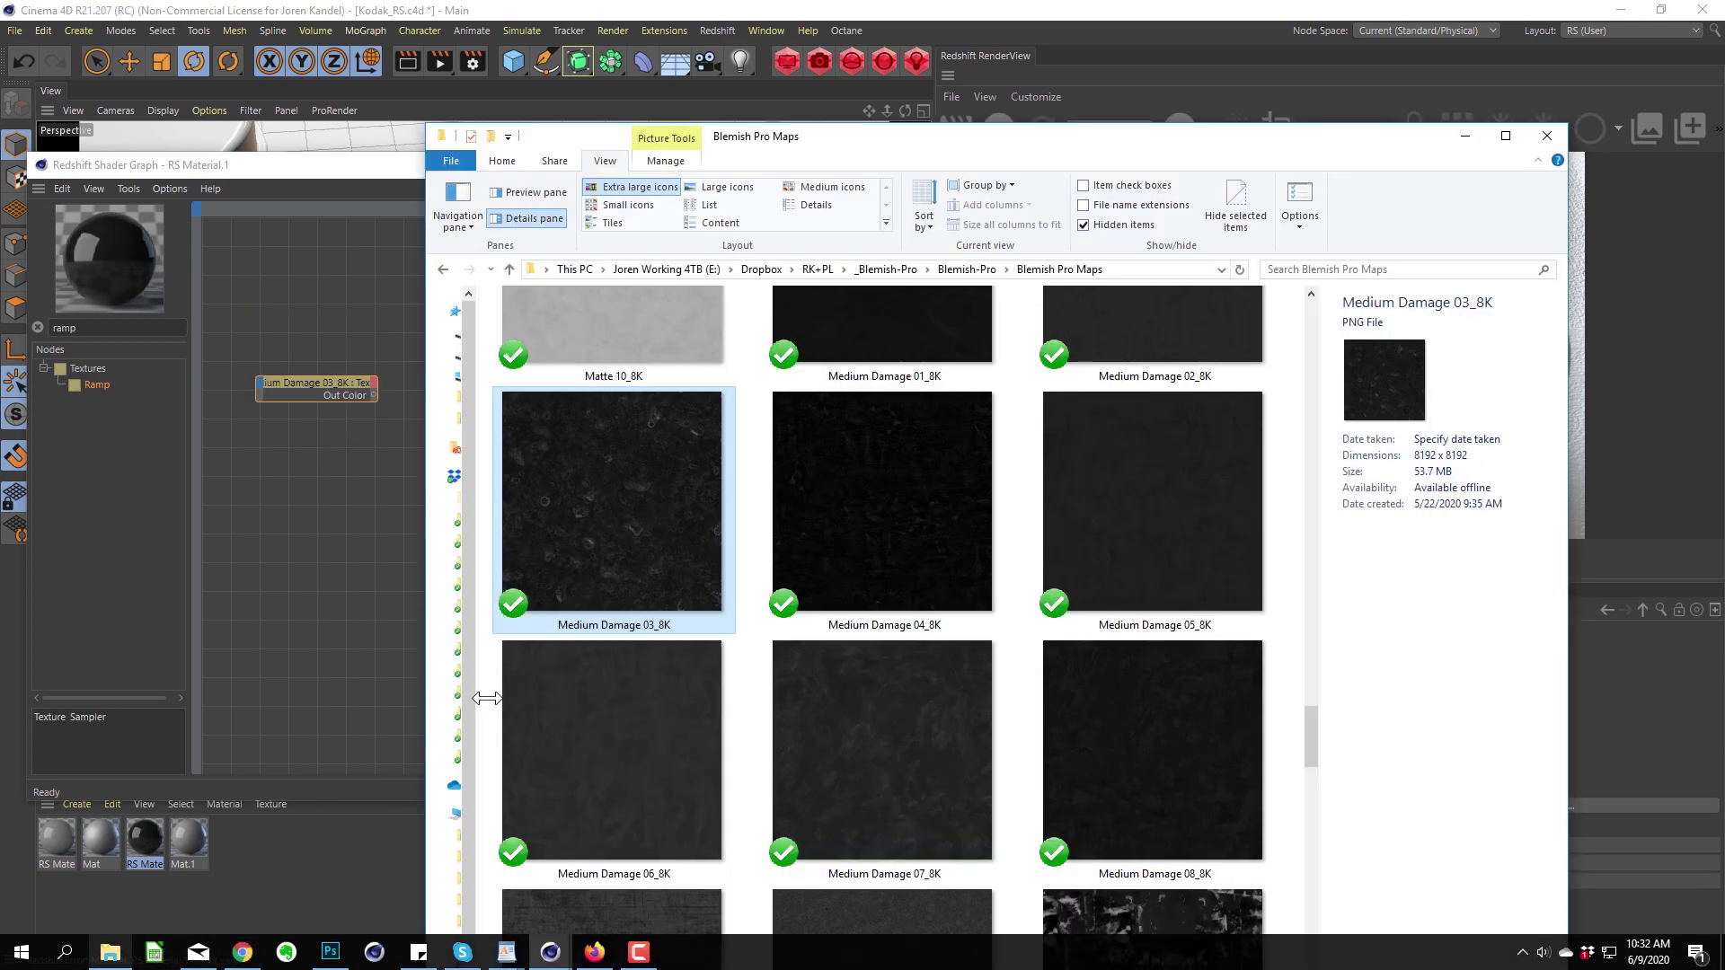
left_click_drag(1309, 737, 1297, 877)
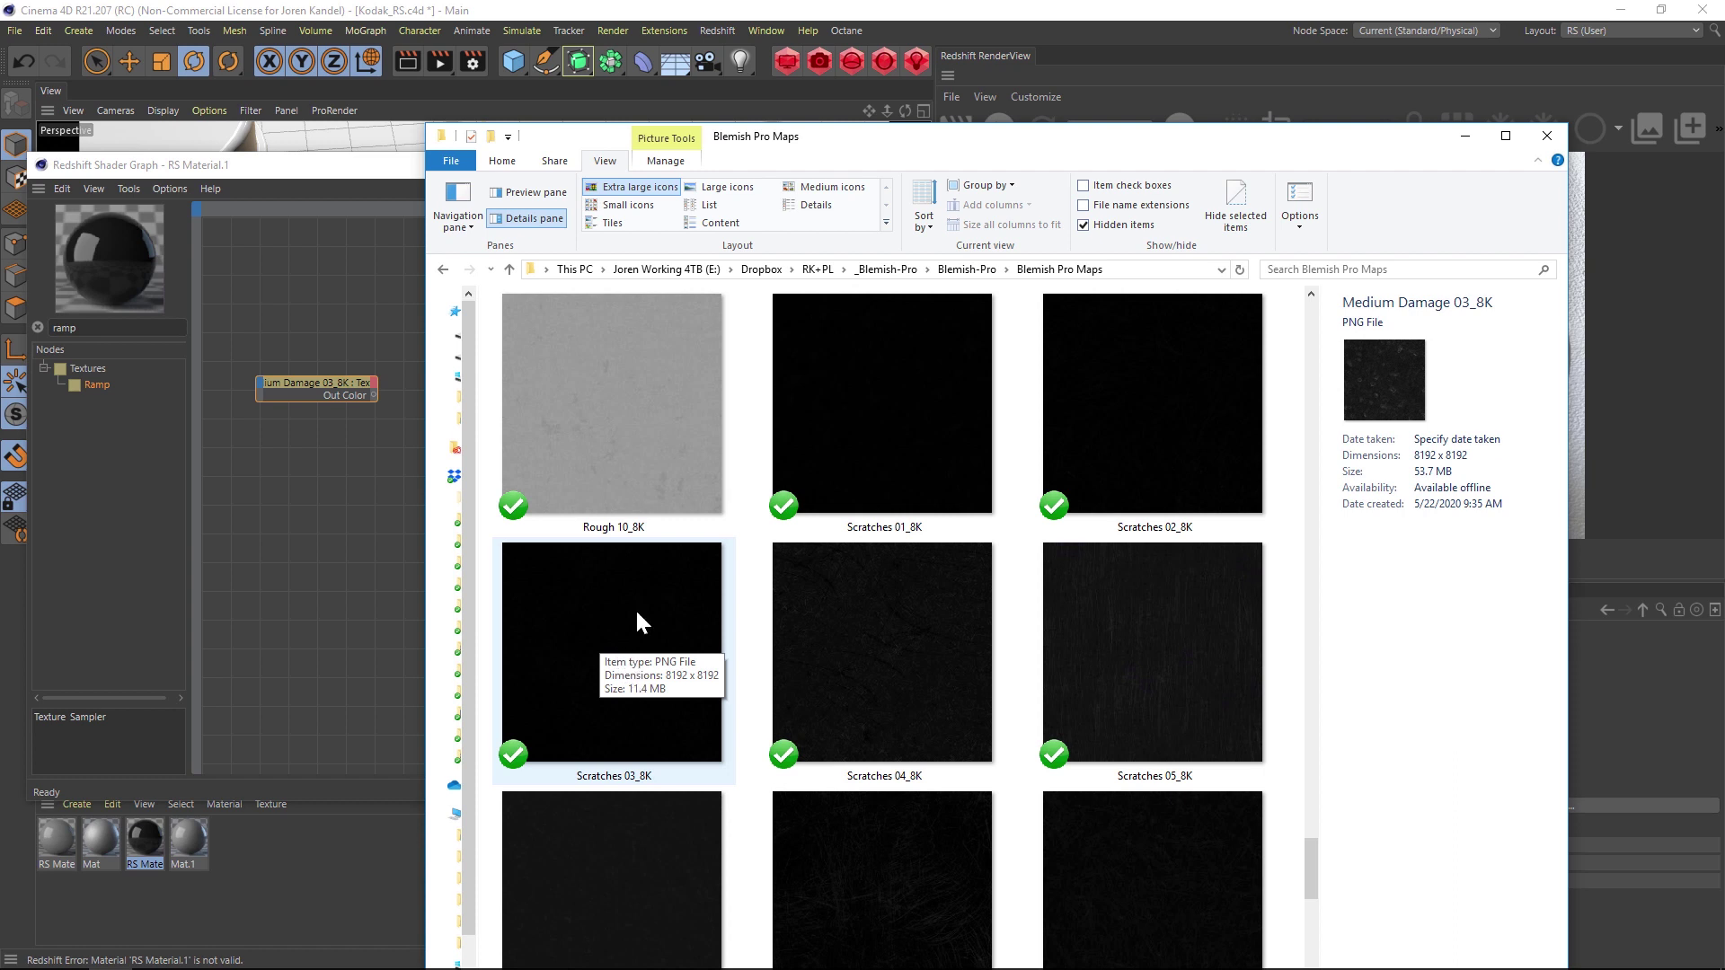
left_click_drag(642, 656, 284, 491)
left_click(999, 580)
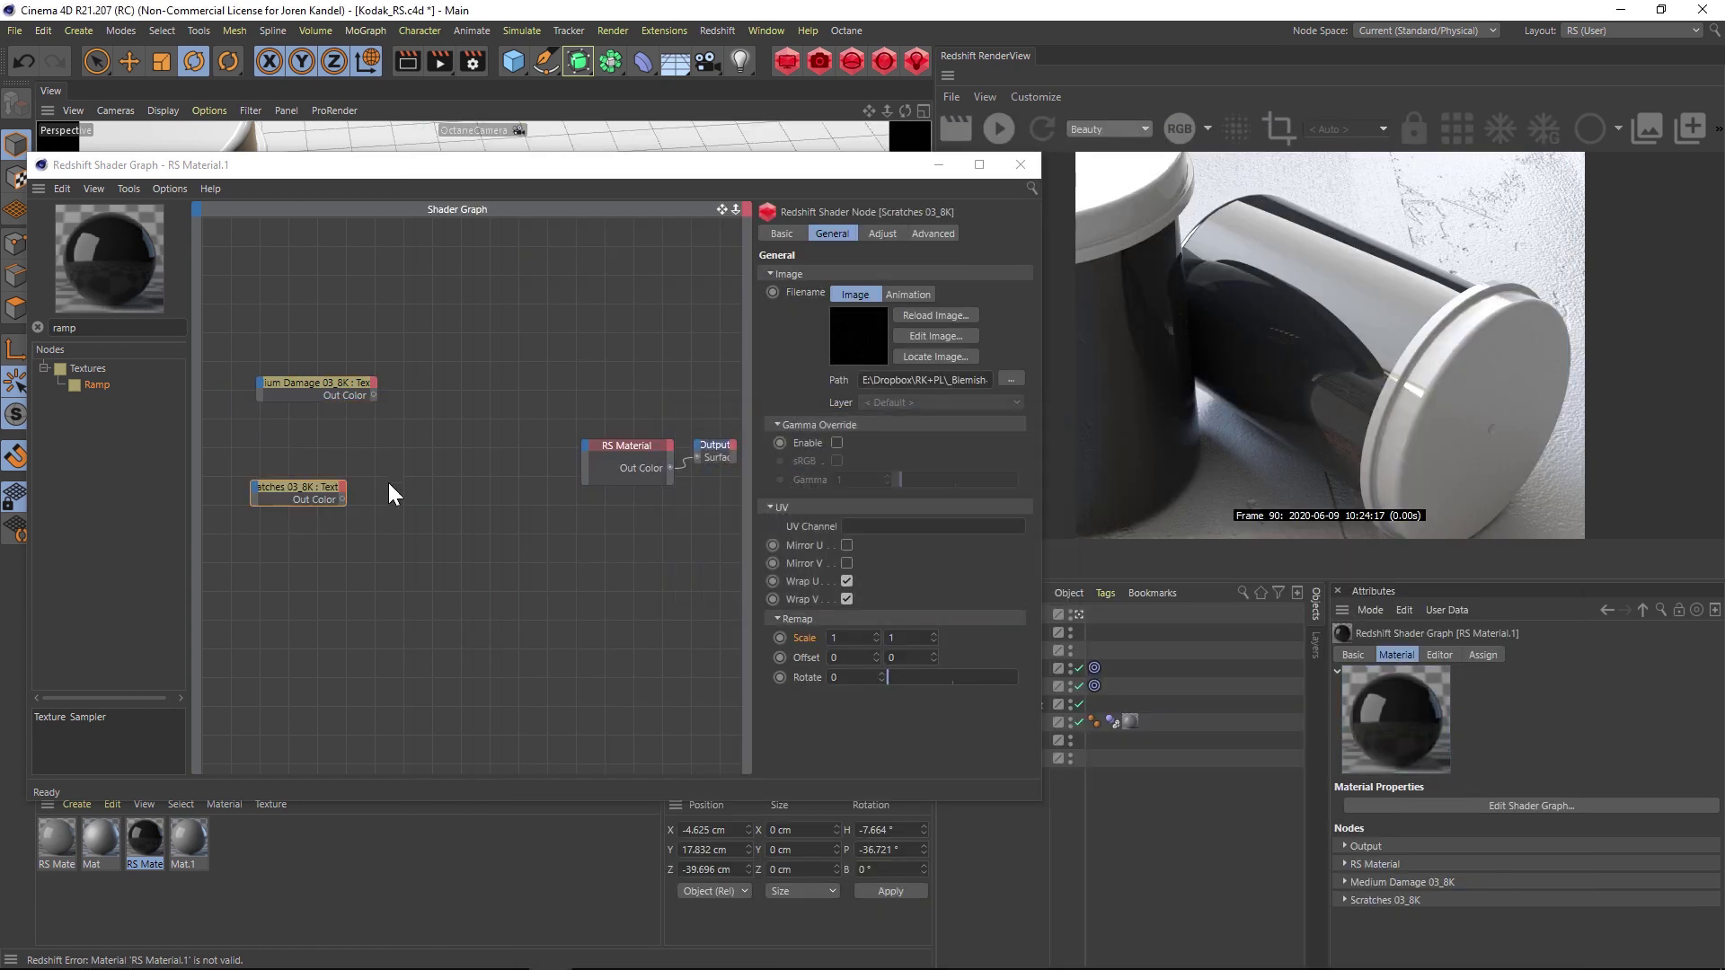
Connect the Medium Damage 03_8K texture to the RS Material's Diffuse Color and rearrange the two nodes
left_click(313, 382)
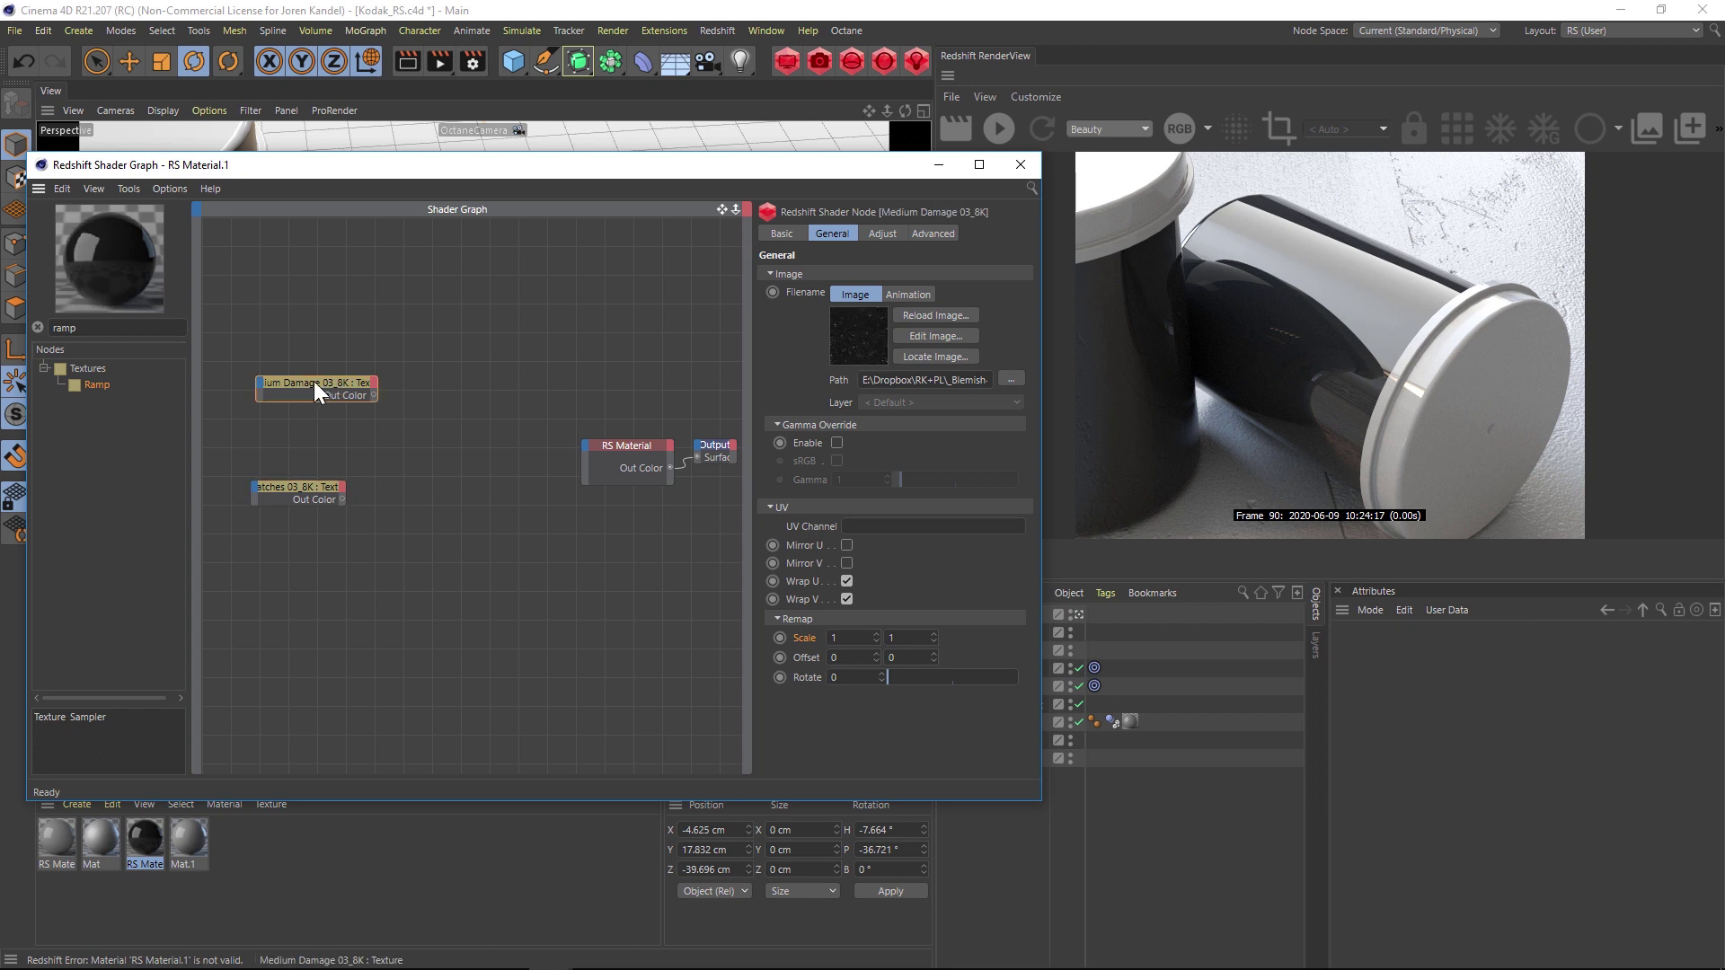
left_click_drag(375, 396, 581, 440)
mouse_move(692, 454)
left_click(872, 453)
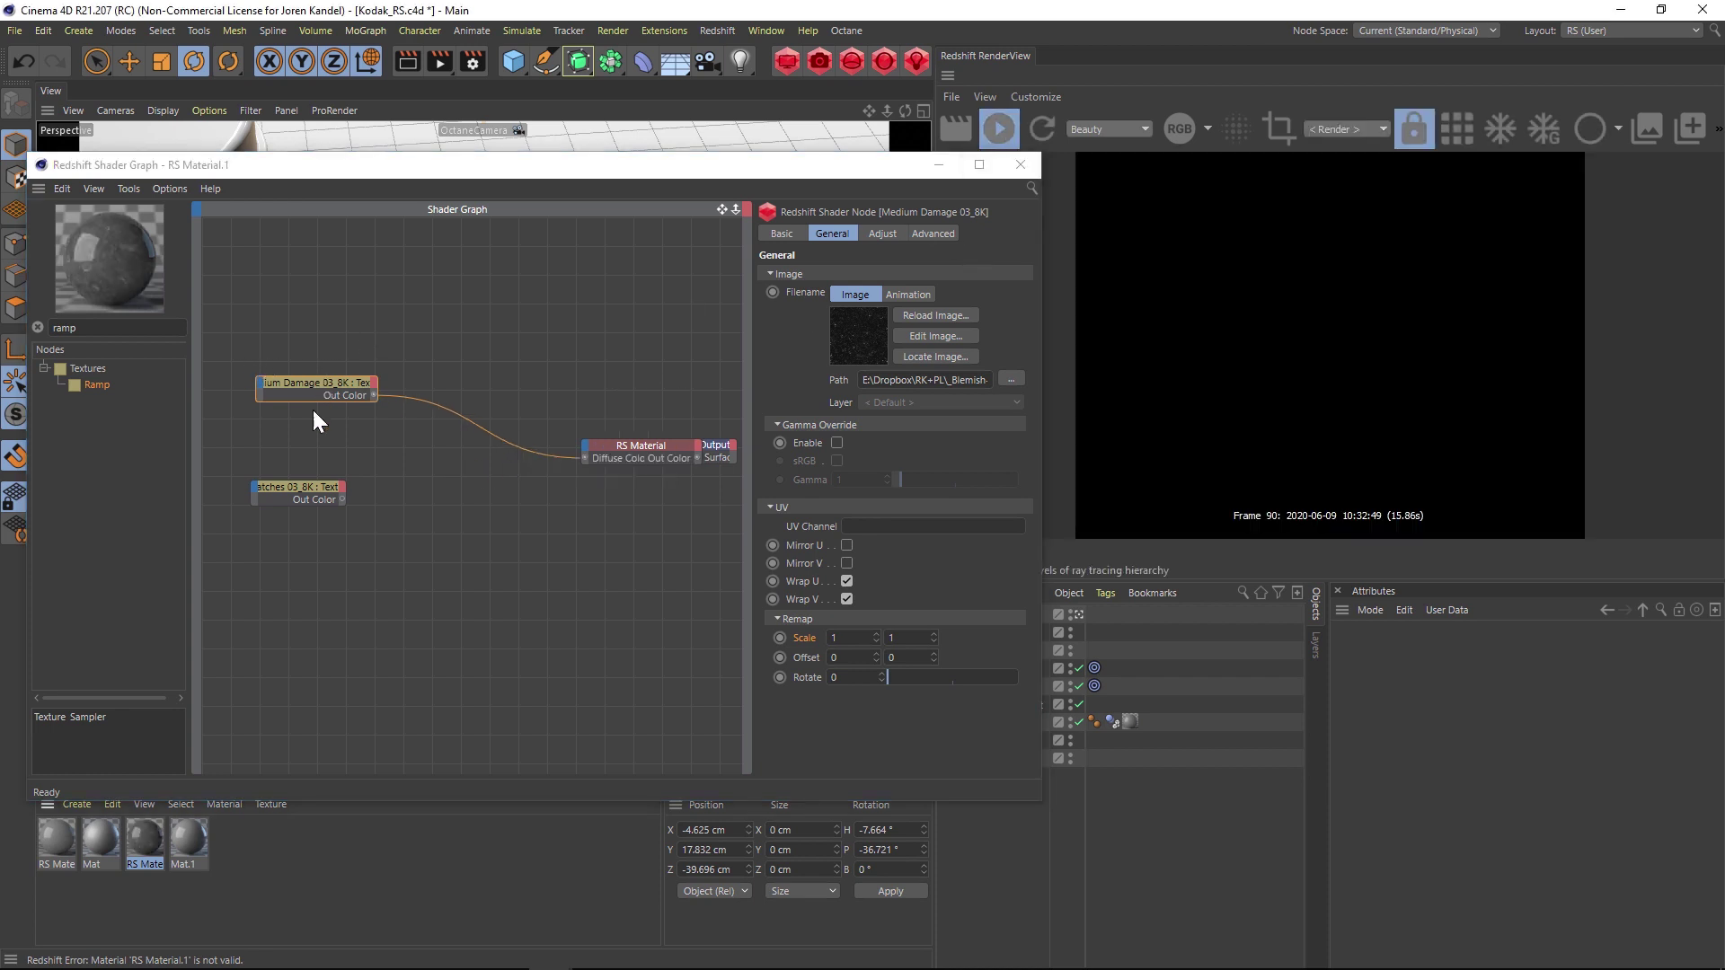
left_click_drag(640, 445, 596, 439)
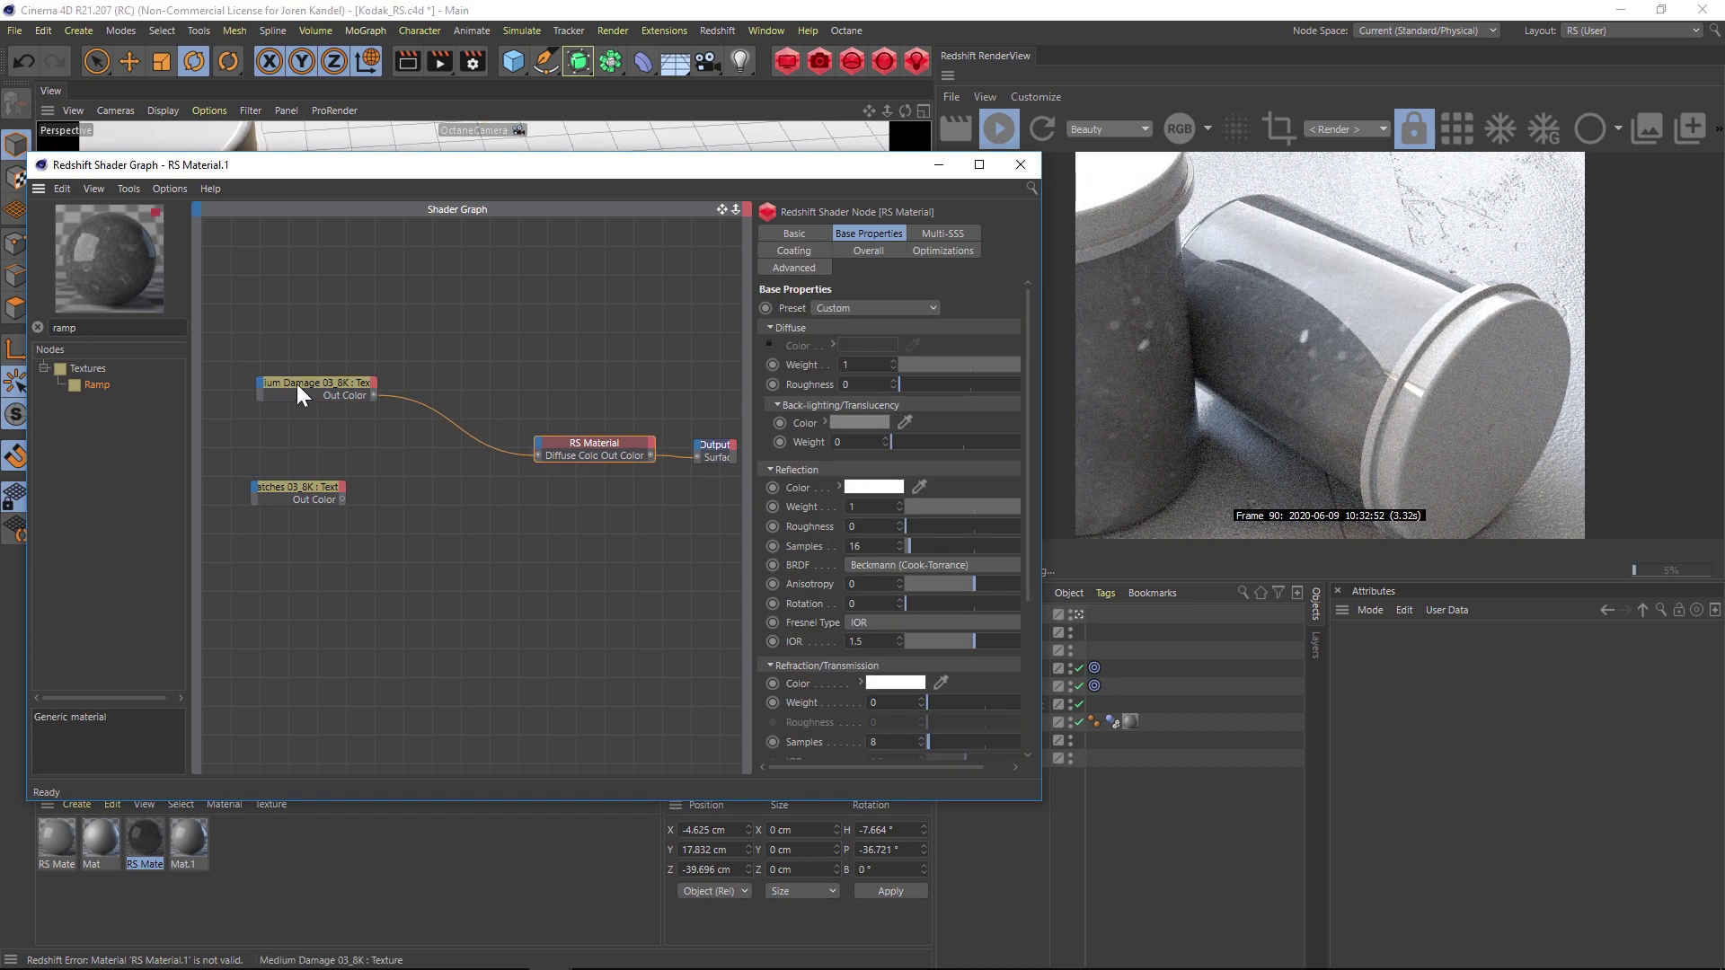
left_click_drag(297, 385, 359, 397)
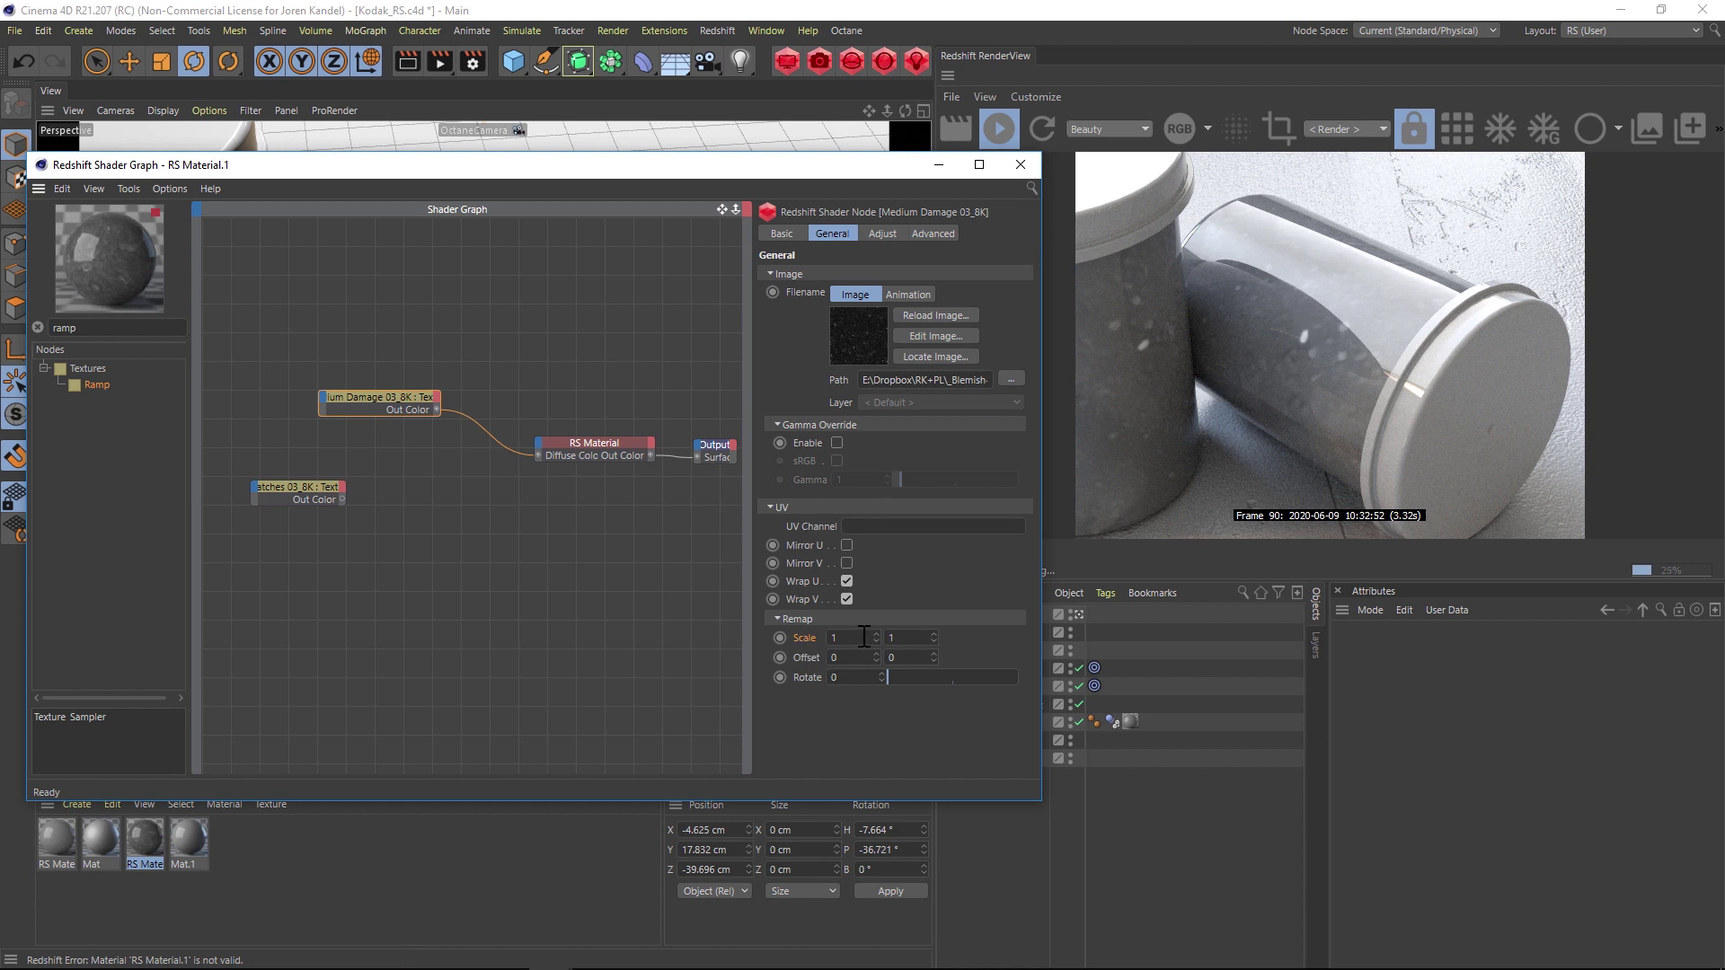
Set the Medium Damage 03_8K texture's remap scale to 6 on both axes
left_click(822, 636)
type("6")
key("Tab")
type("6")
key("Return")
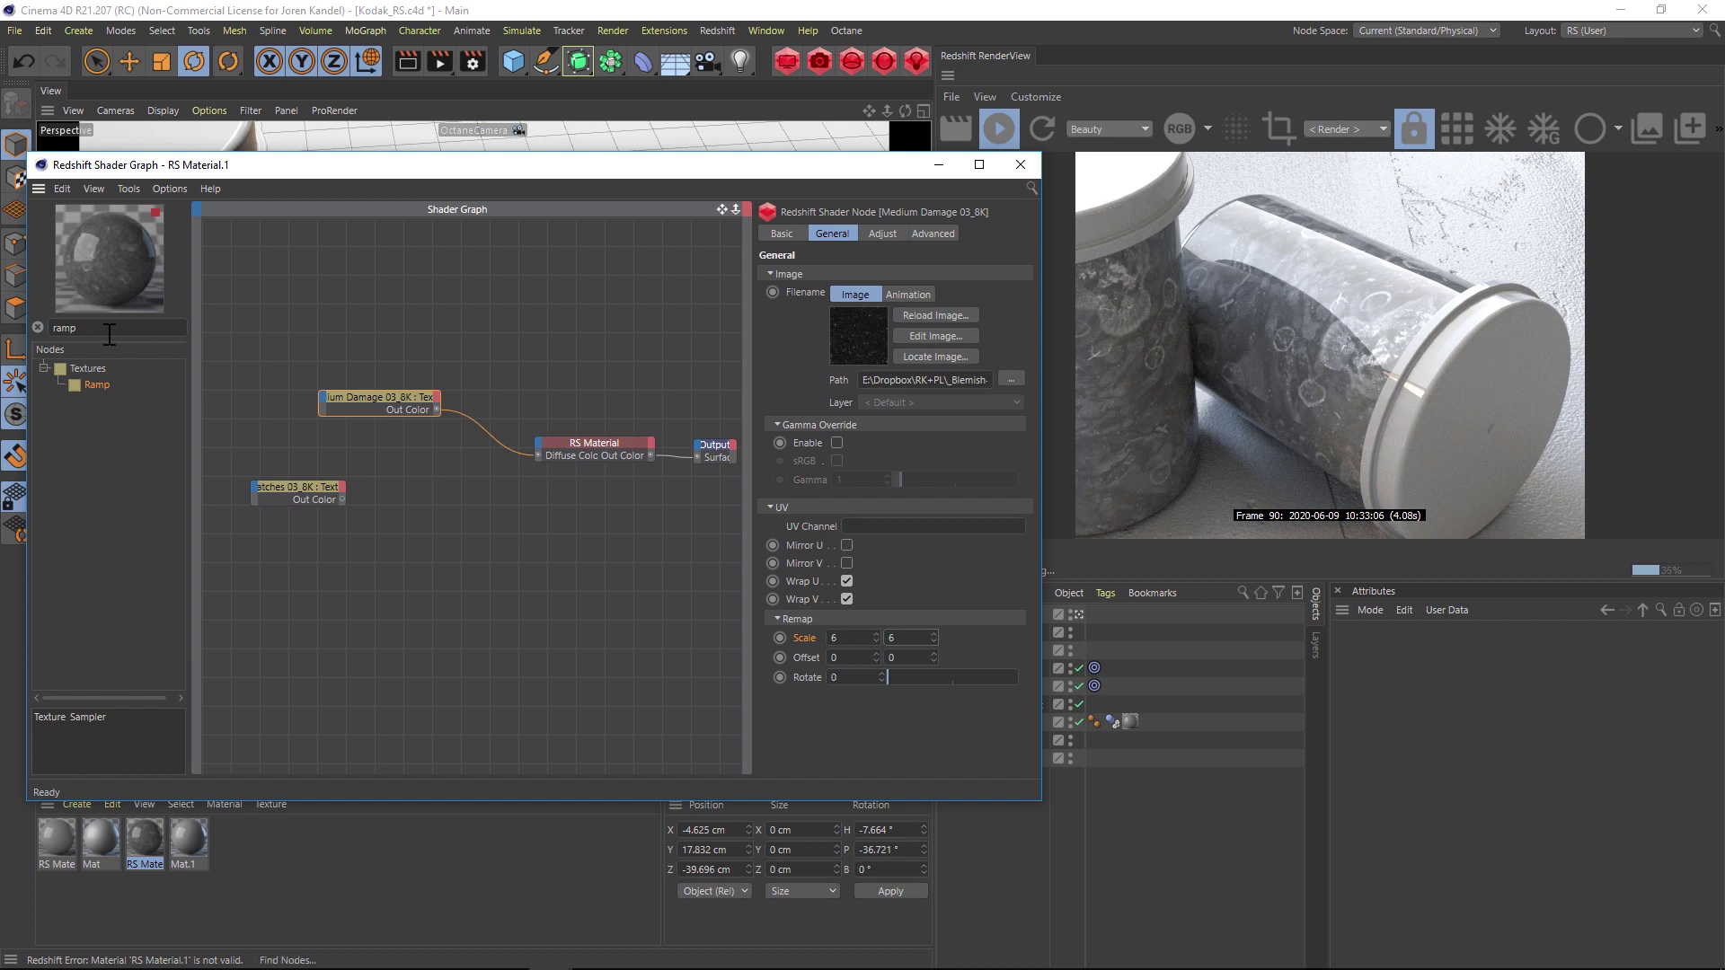
Insert a Ramp node between the Medium Damage texture and Diffuse Color, with its black knot at about 14% and white knot at about 59%
left_click_drag(96, 384, 539, 462)
left_click(541, 433)
left_click_drag(446, 401, 466, 405)
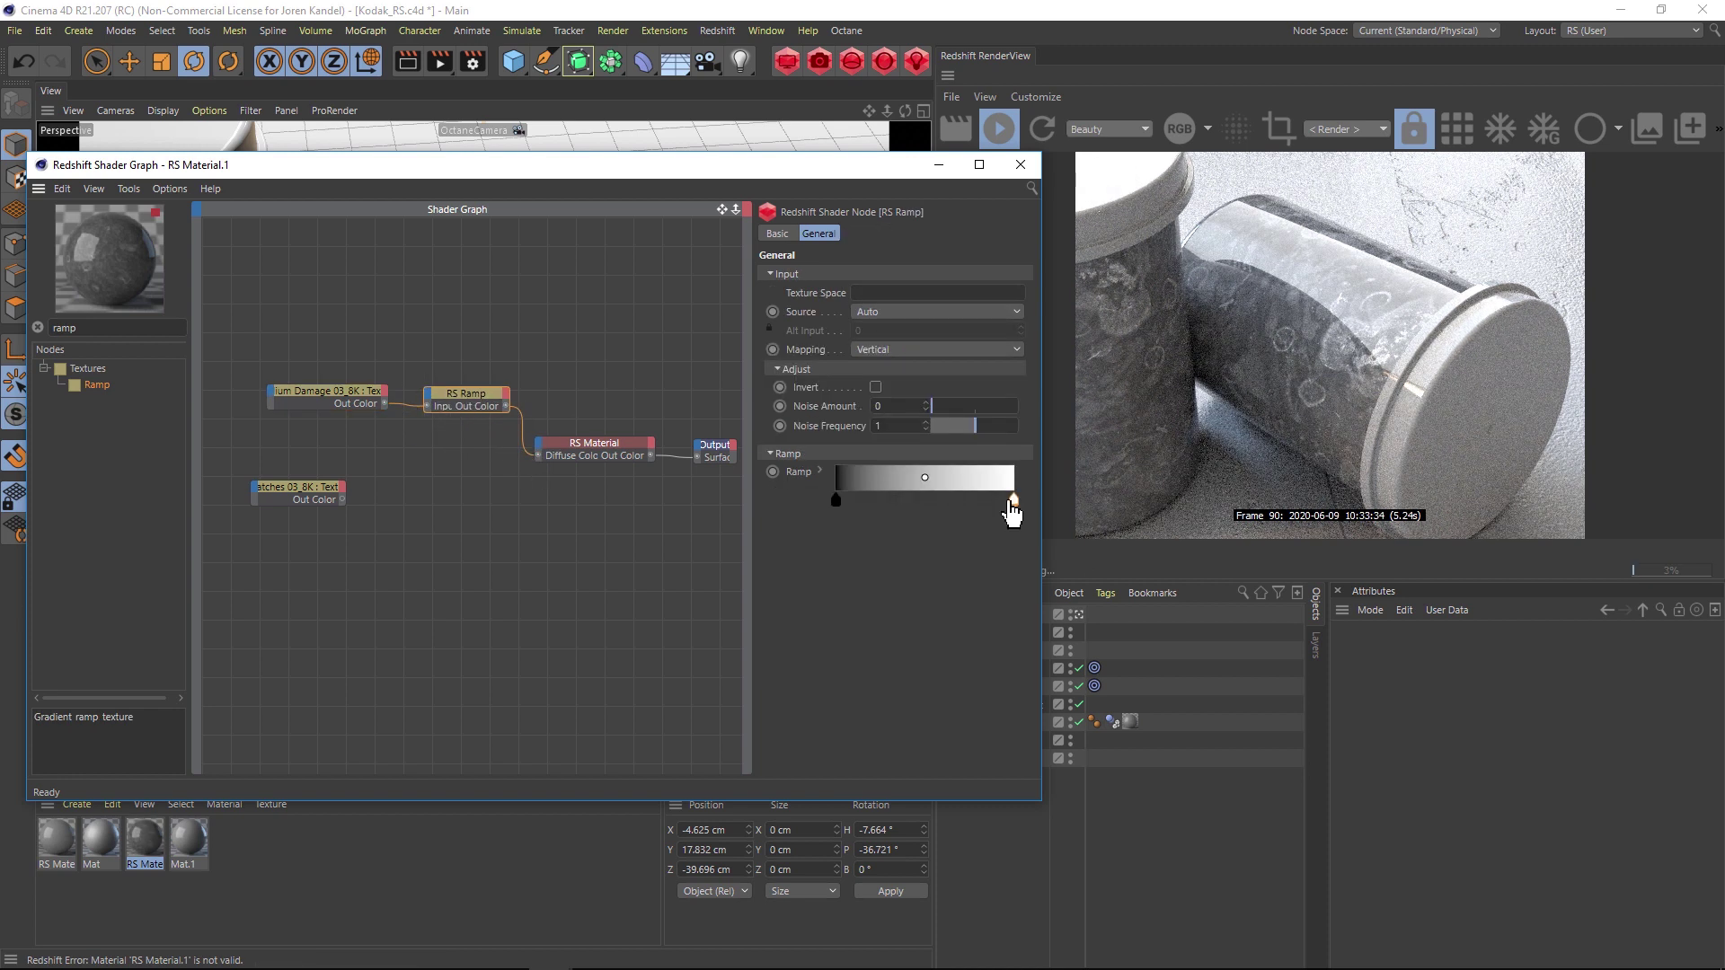
left_click_drag(1013, 501, 950, 507)
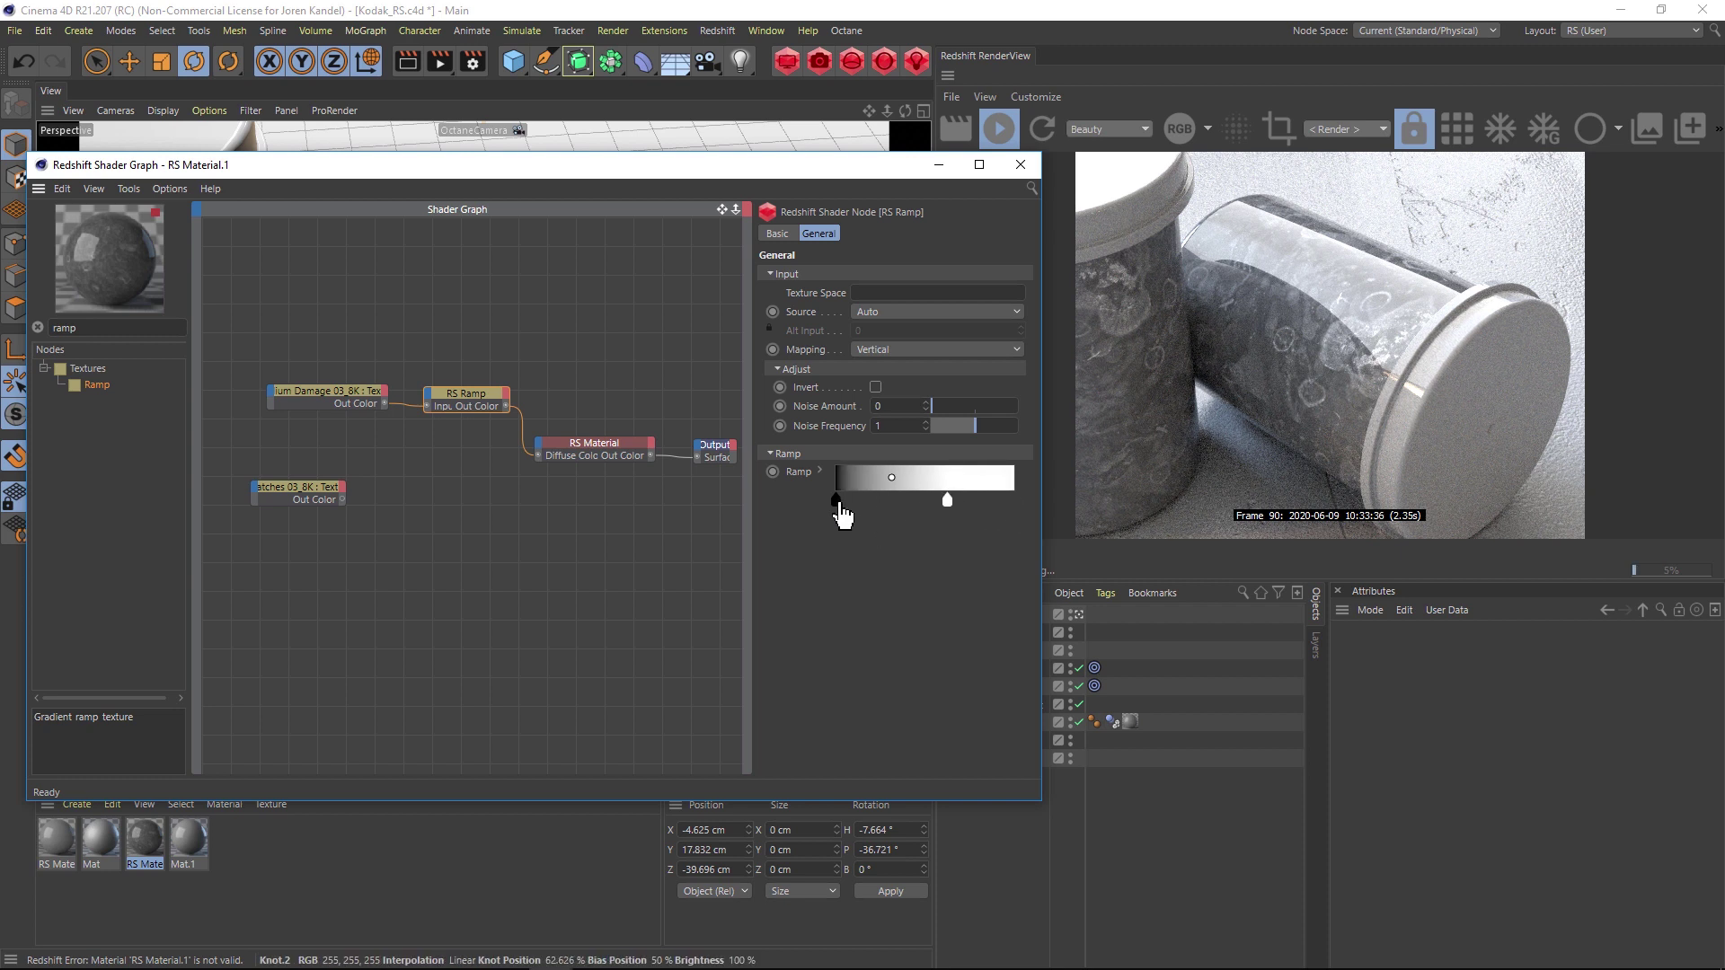
left_click_drag(835, 504, 841, 501)
left_click_drag(949, 503, 860, 503)
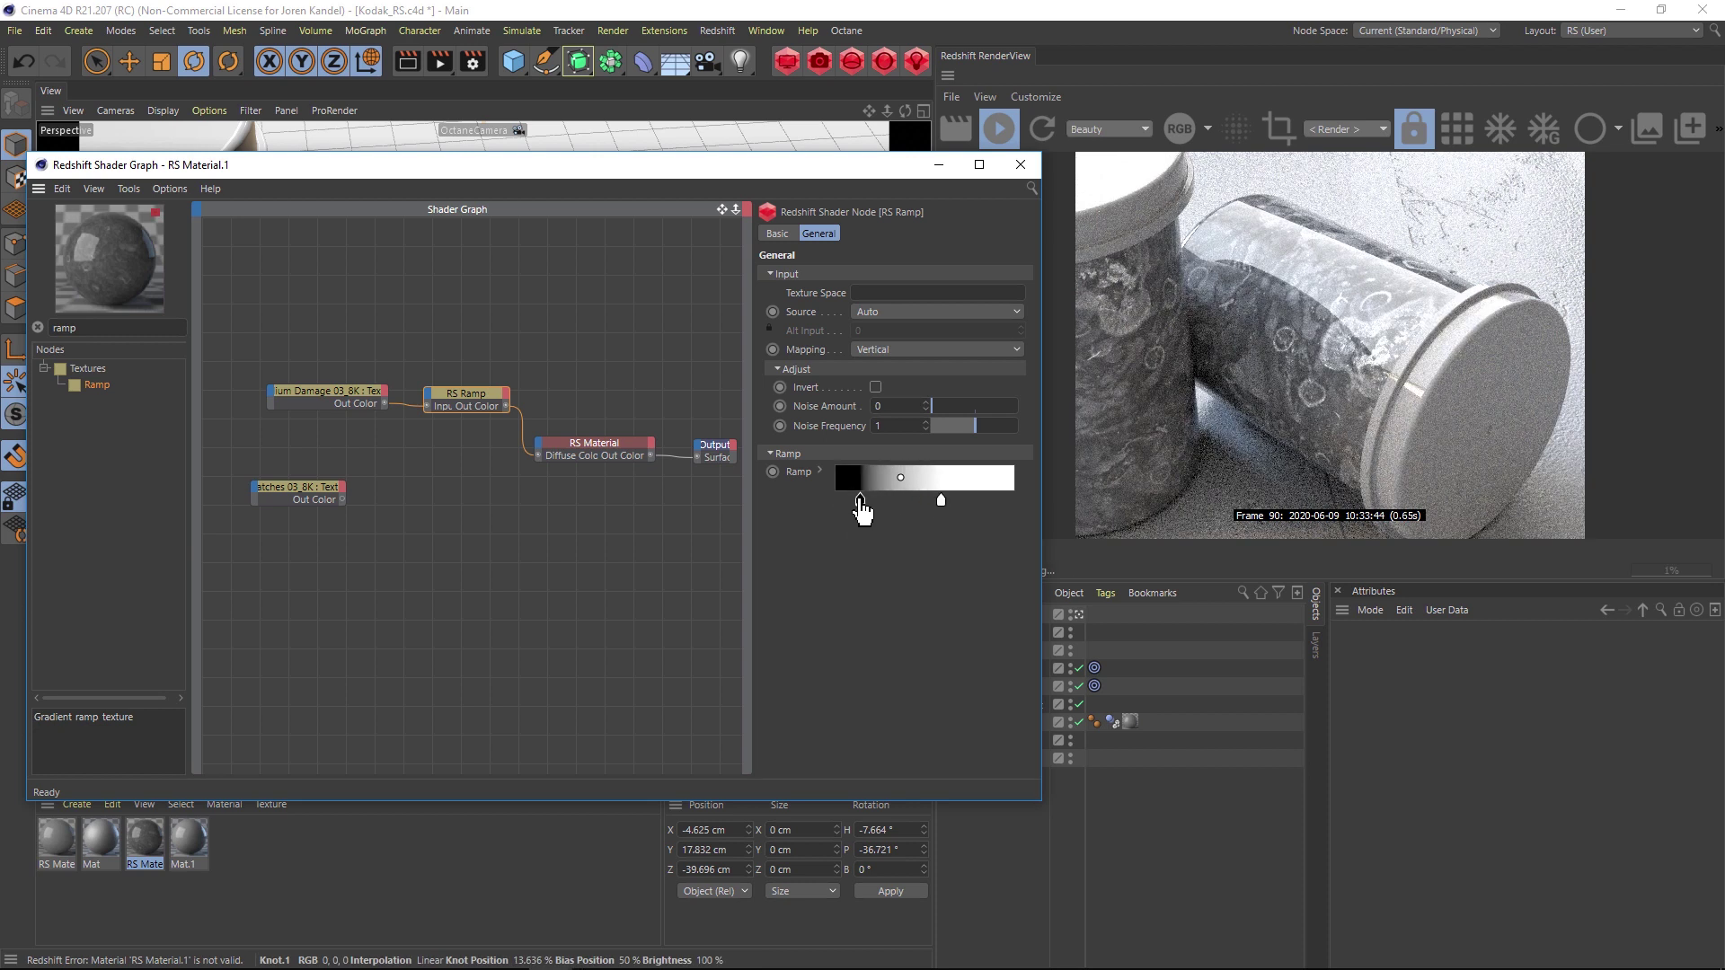
Connect the damage ramp to the RS Material's Reflection Roughness and remove its Diffuse Color connection
left_click(593, 444)
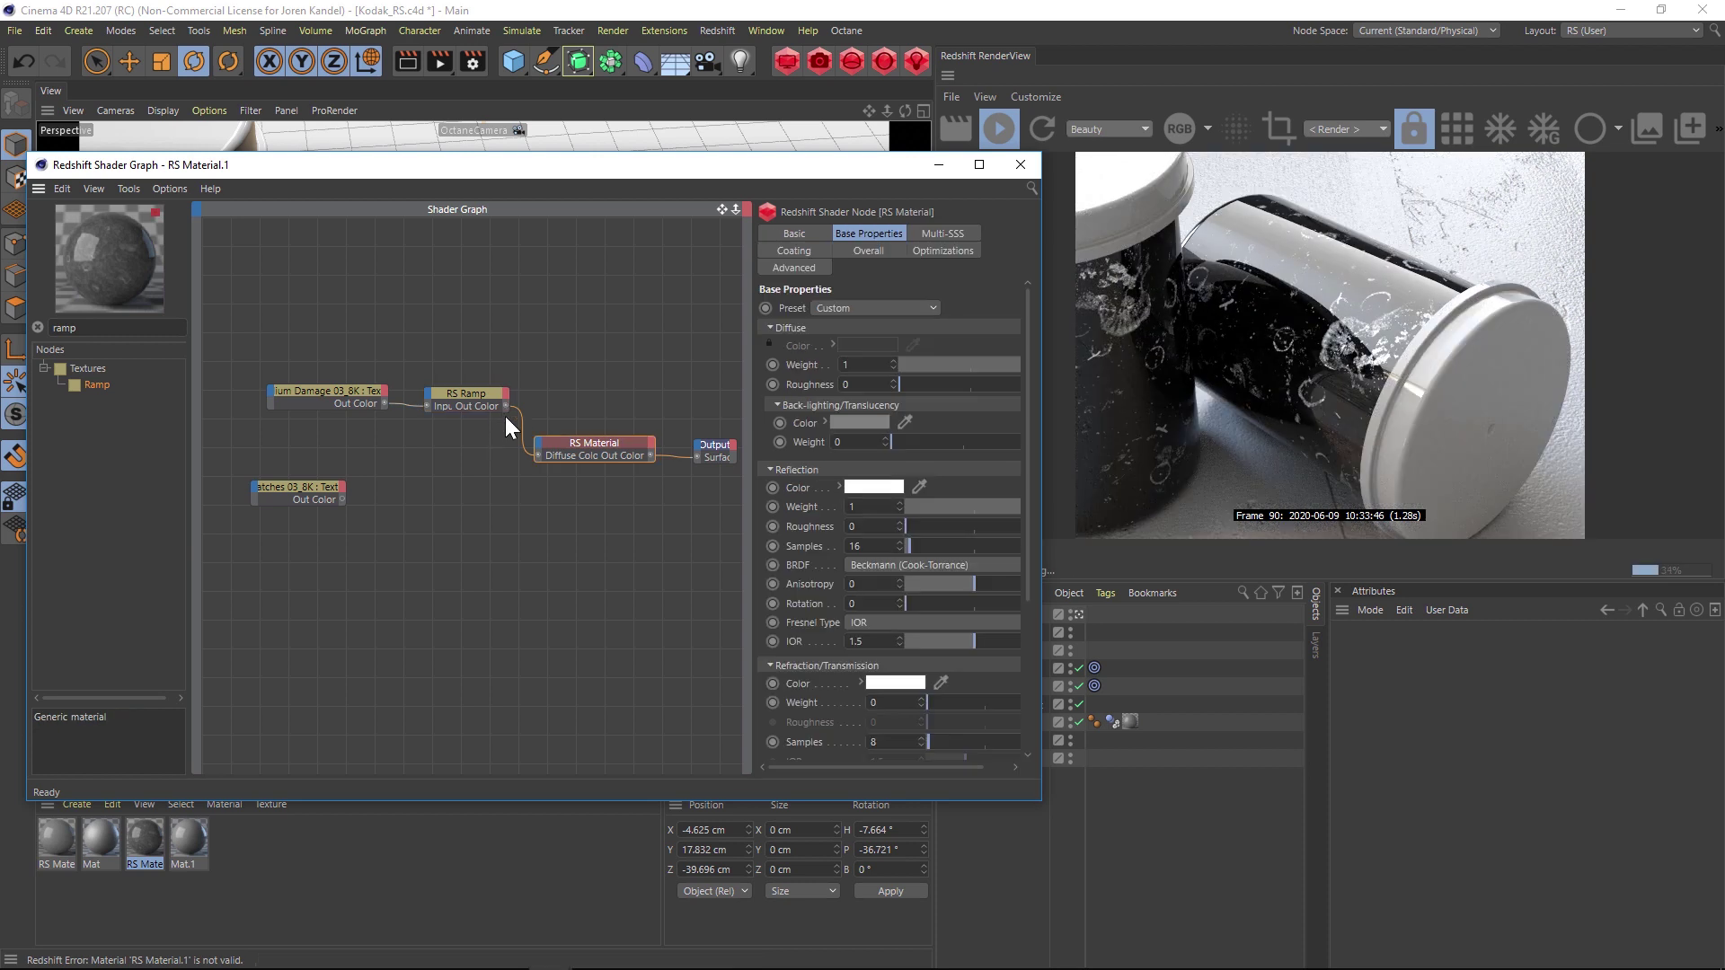
left_click_drag(521, 460, 537, 442)
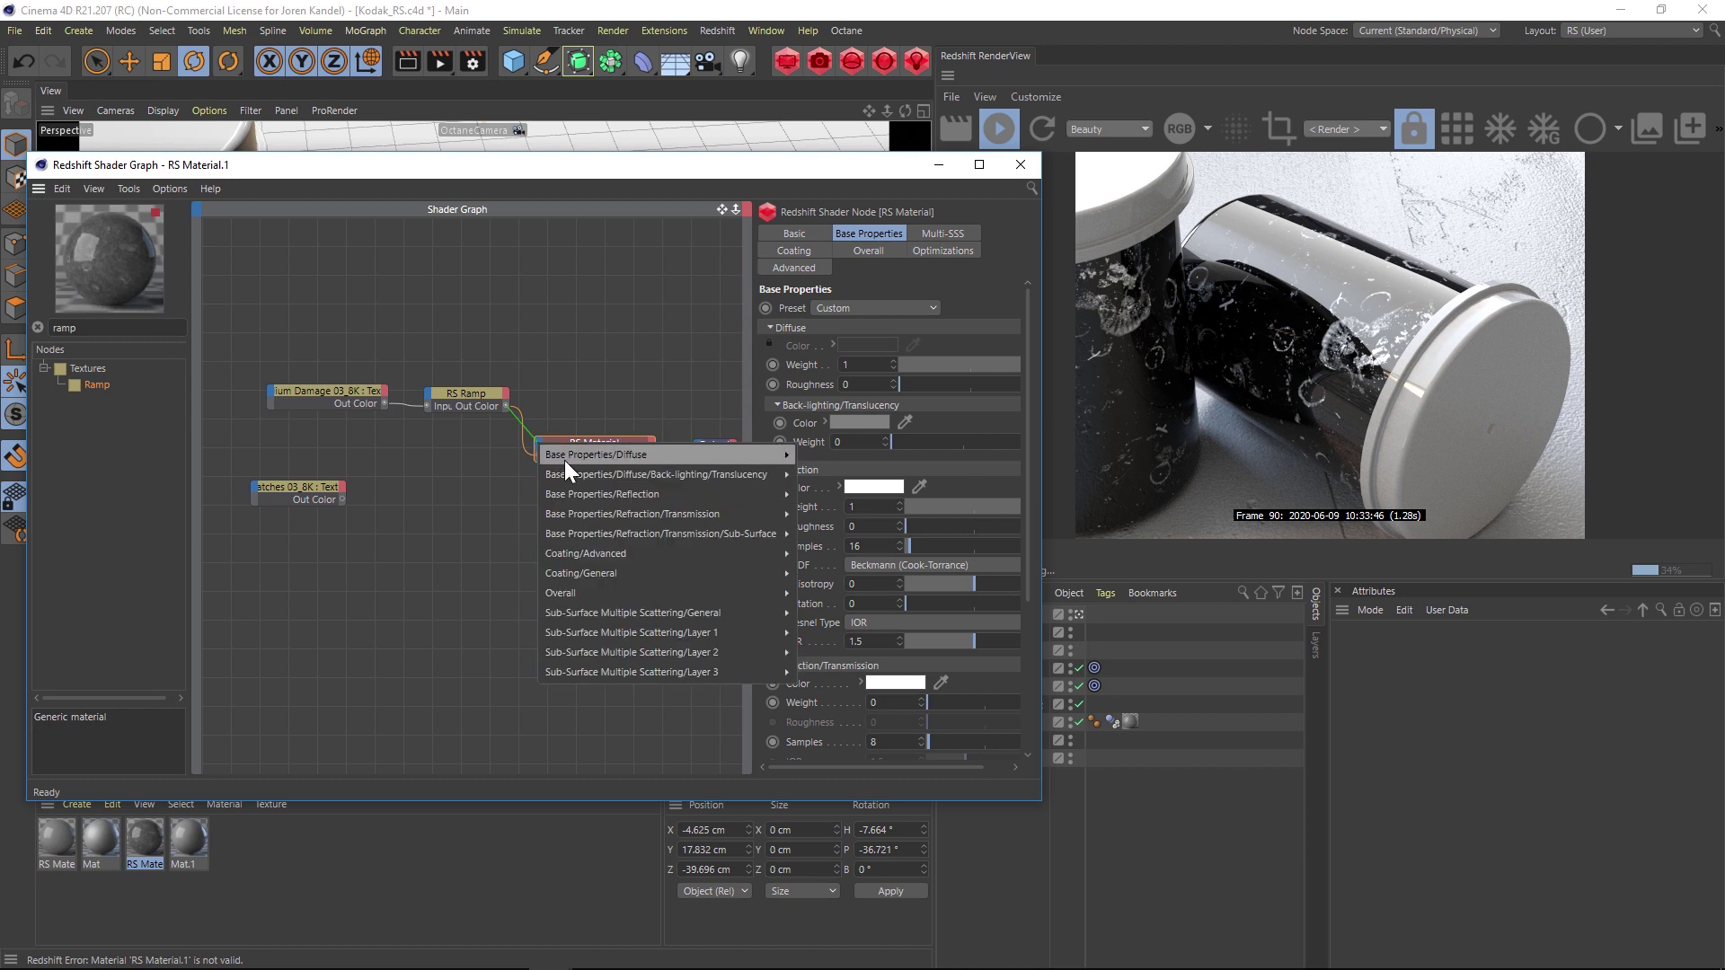
left_click(466, 392)
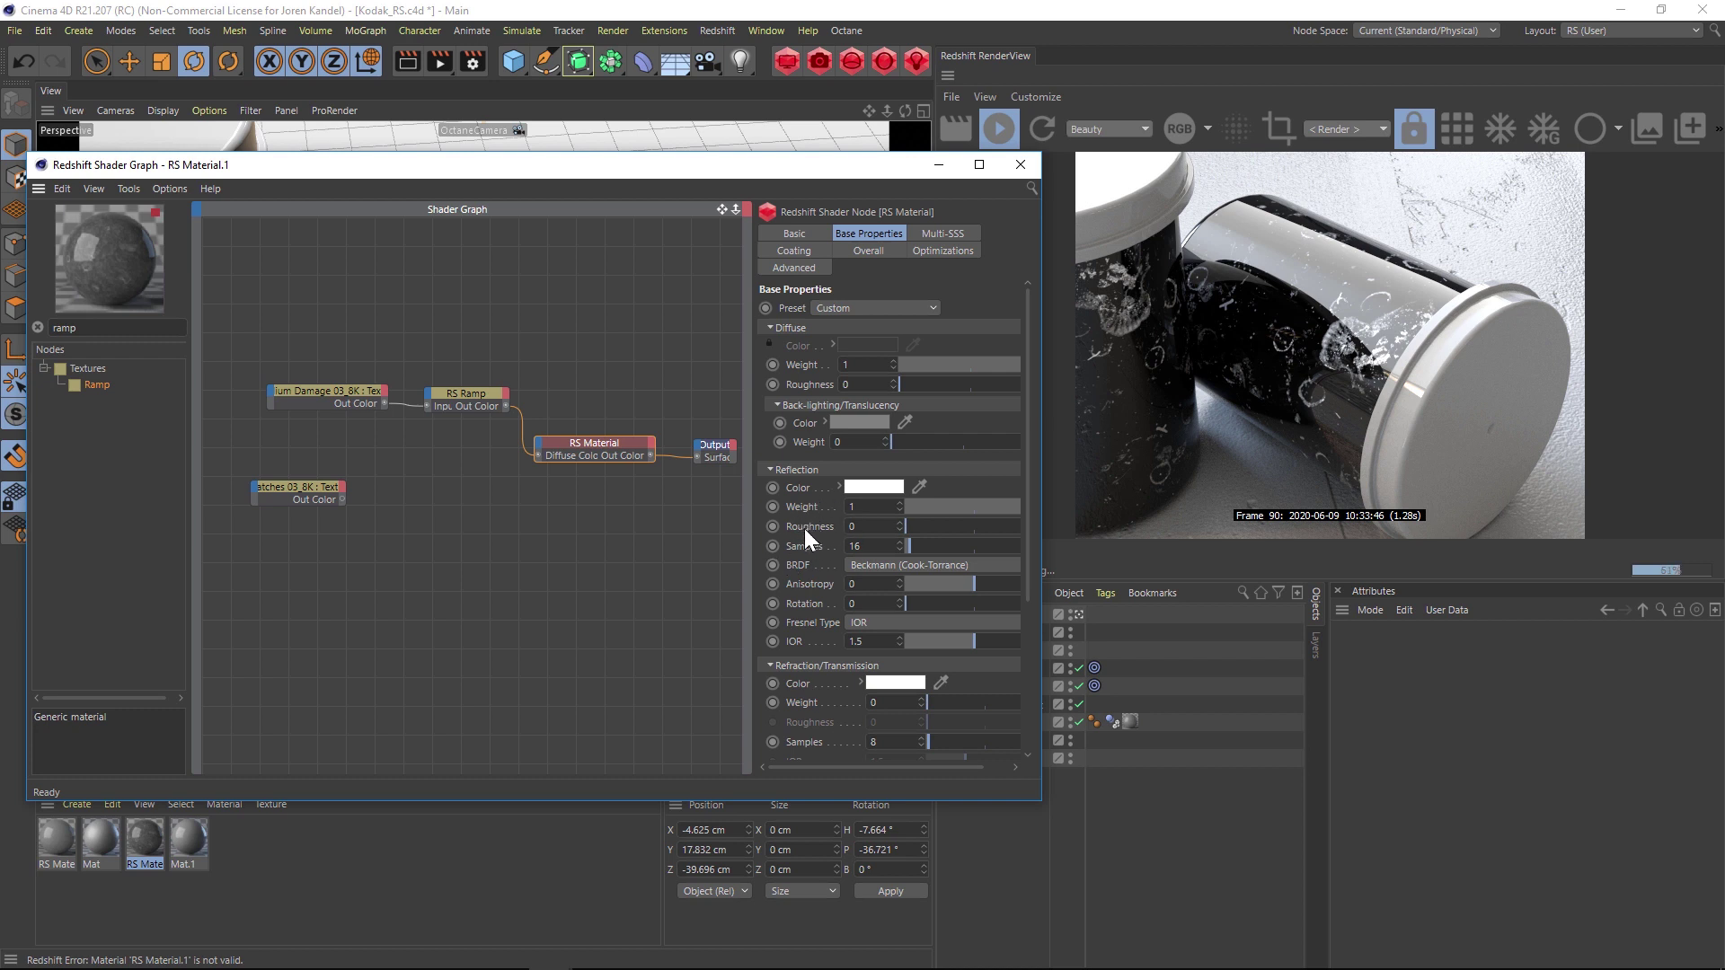
left_click_drag(812, 527, 596, 463)
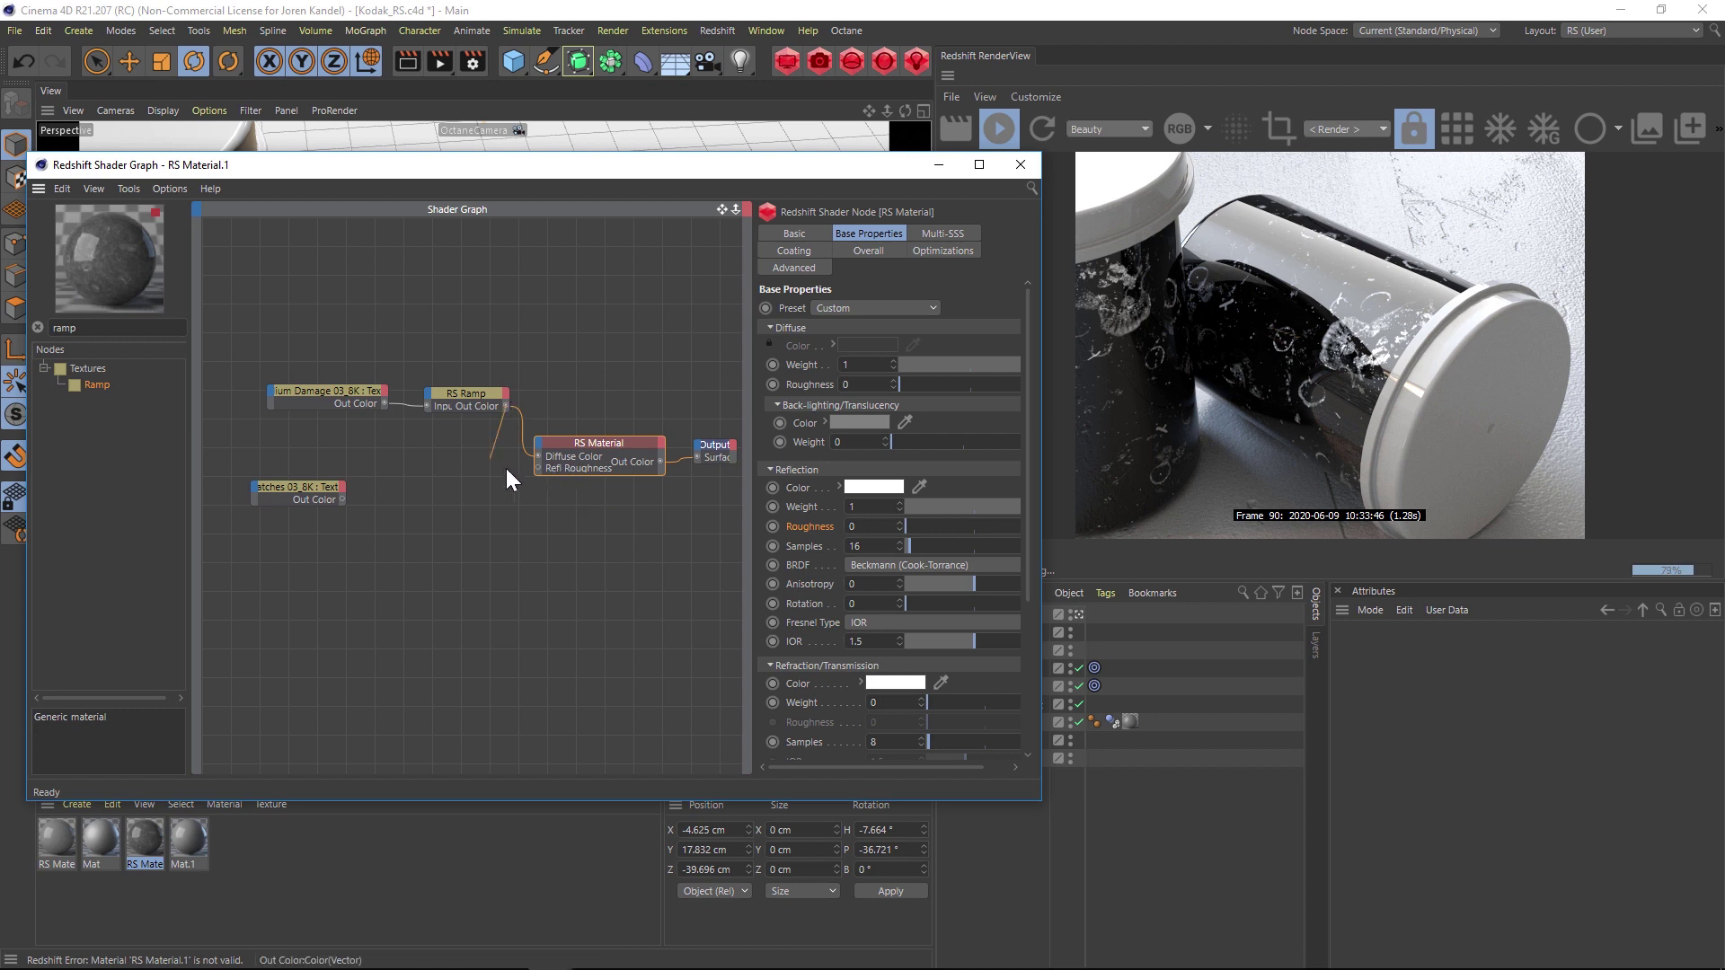
left_click_drag(537, 467, 537, 467)
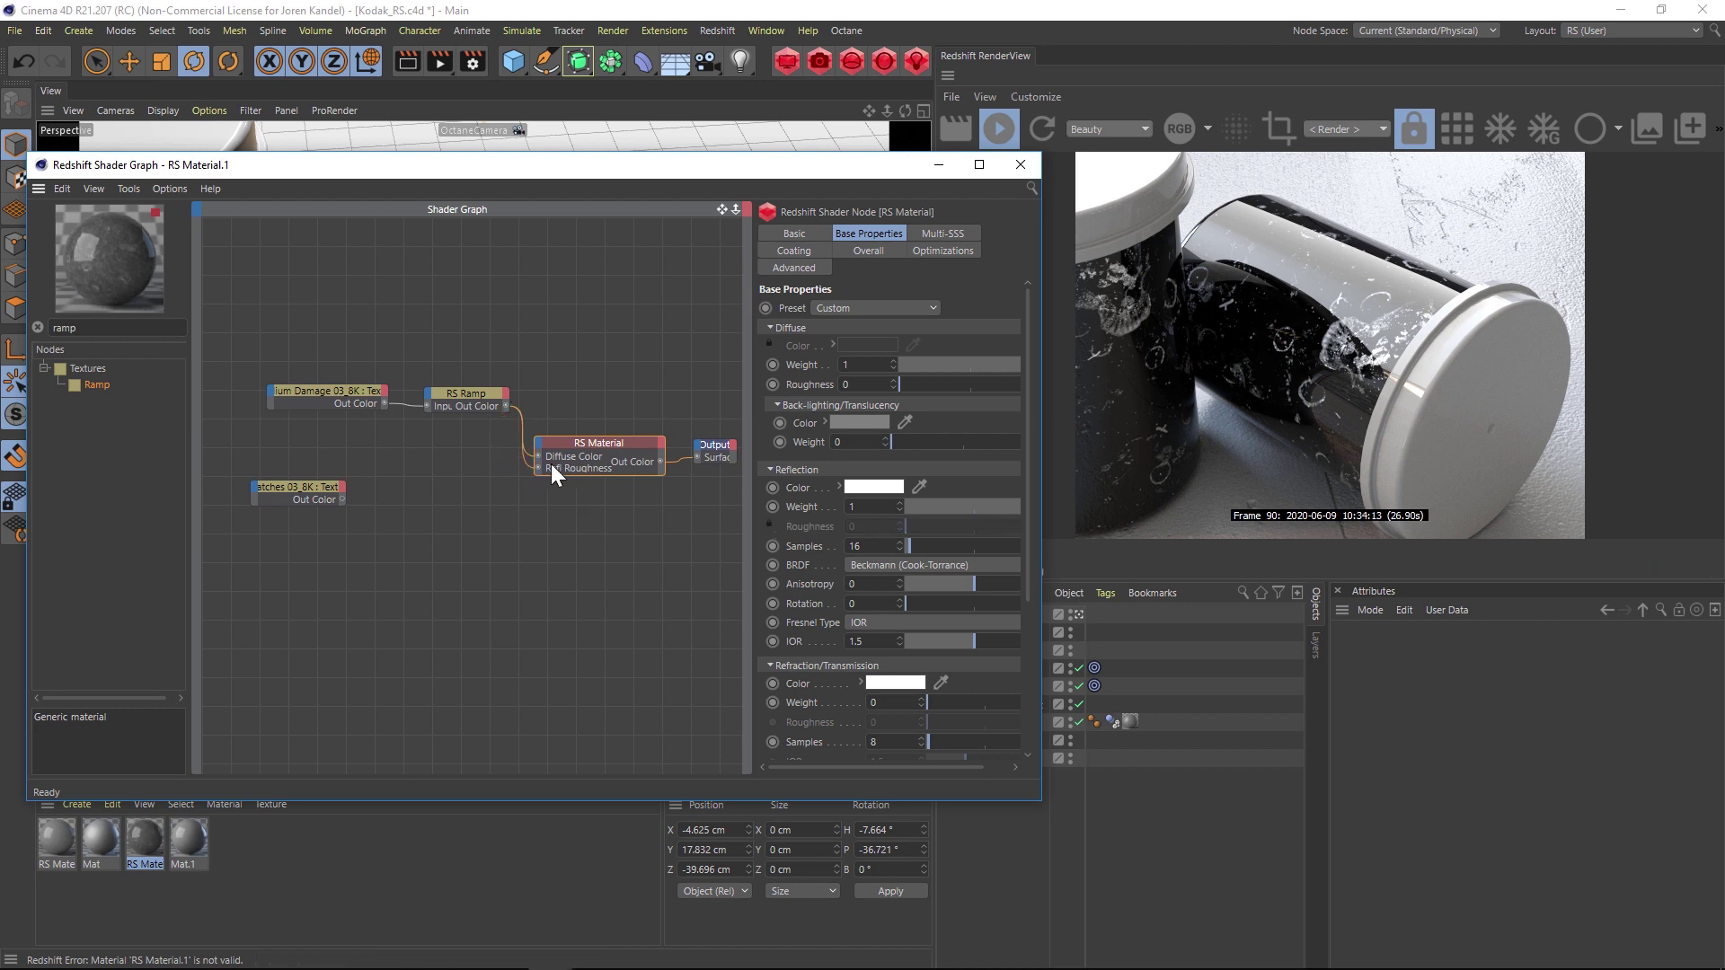
left_click(530, 455)
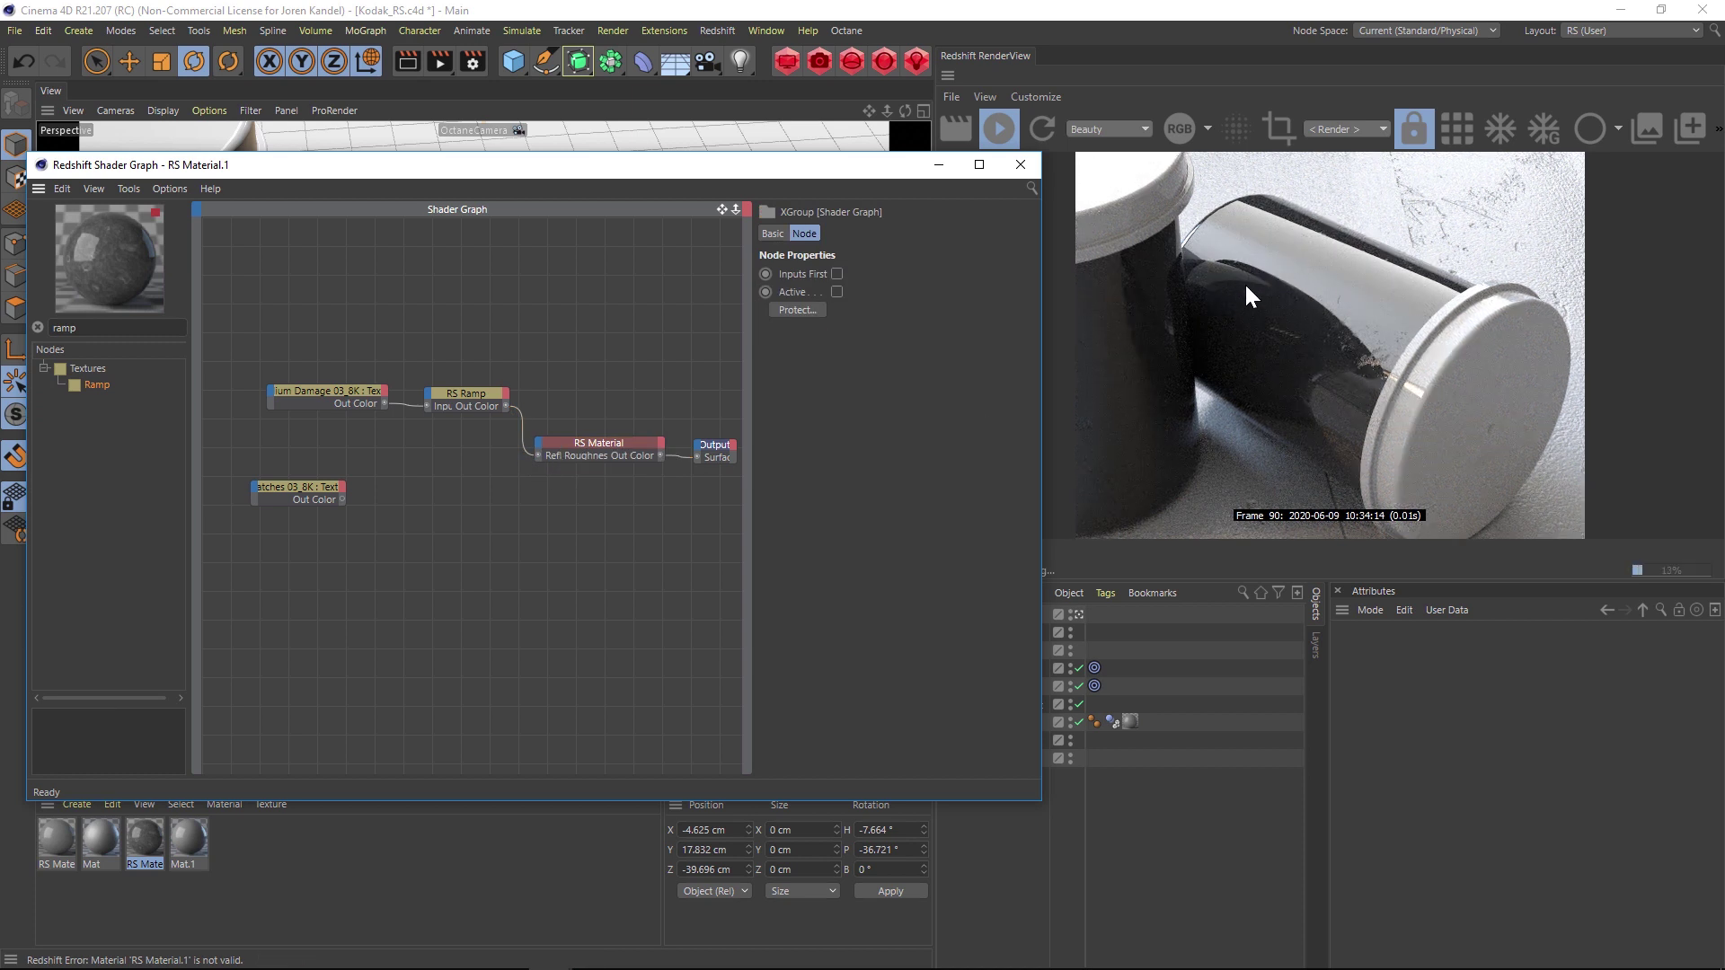
Adjust the damage ramp's gradient, placing the black knot at about 3% and the white knot at about 68%
left_click(466, 394)
left_click_drag(940, 501, 850, 502)
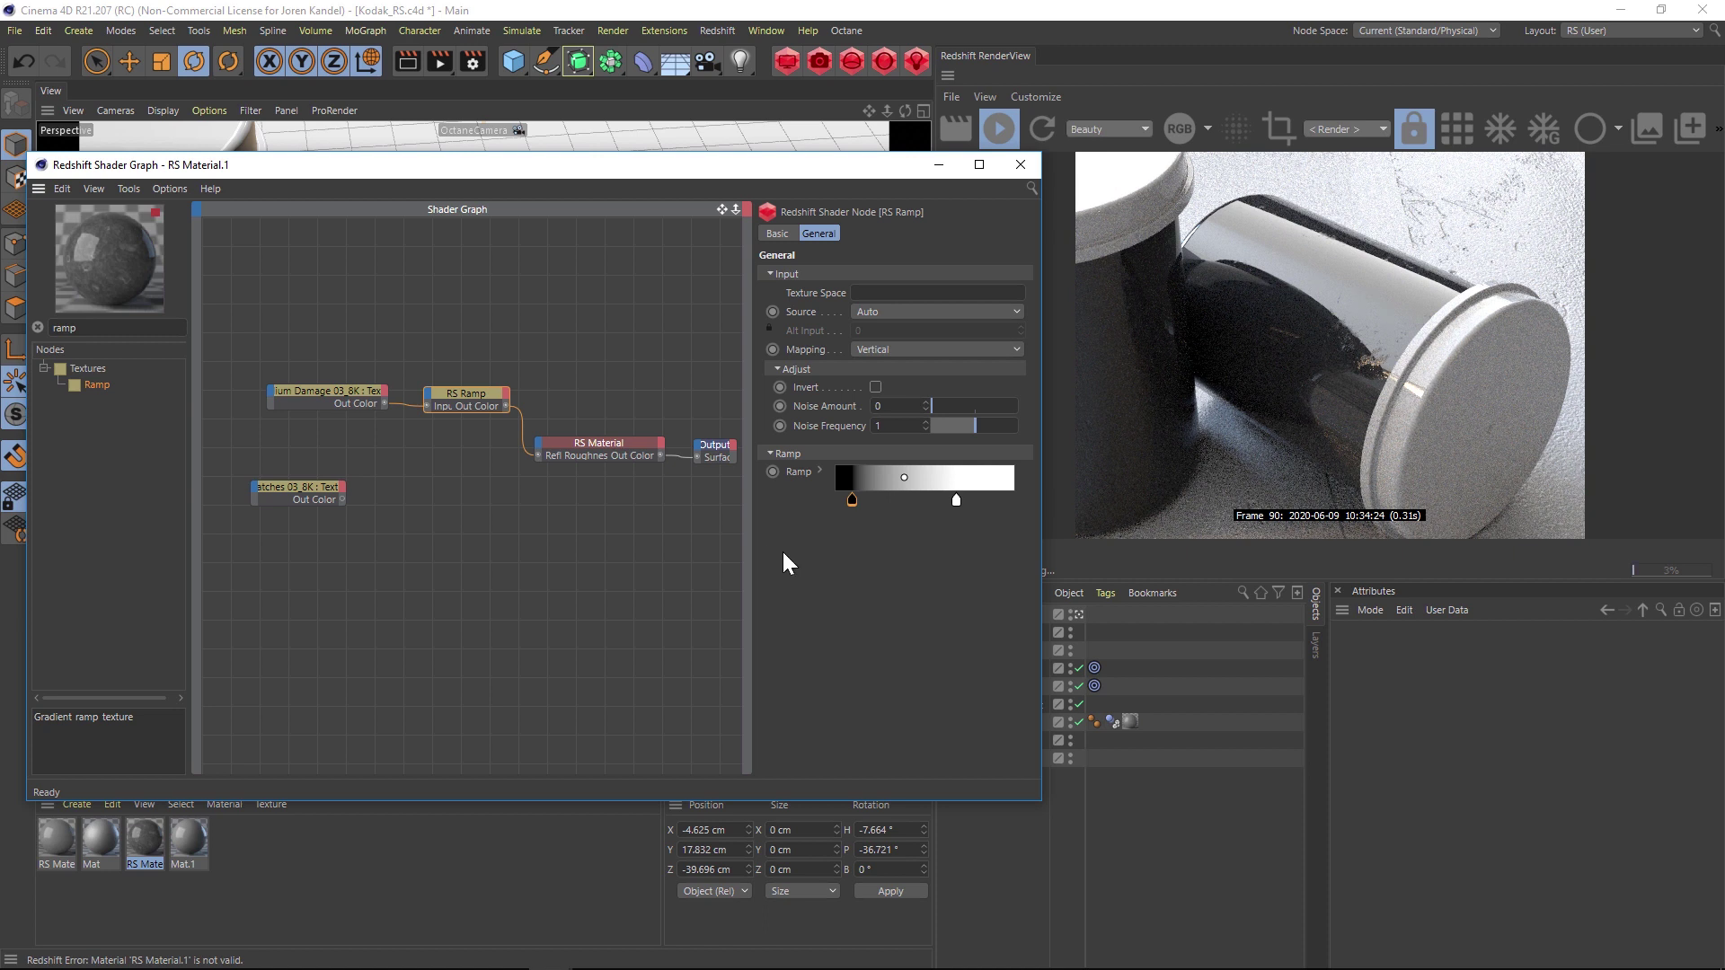
left_click_drag(852, 501, 845, 501)
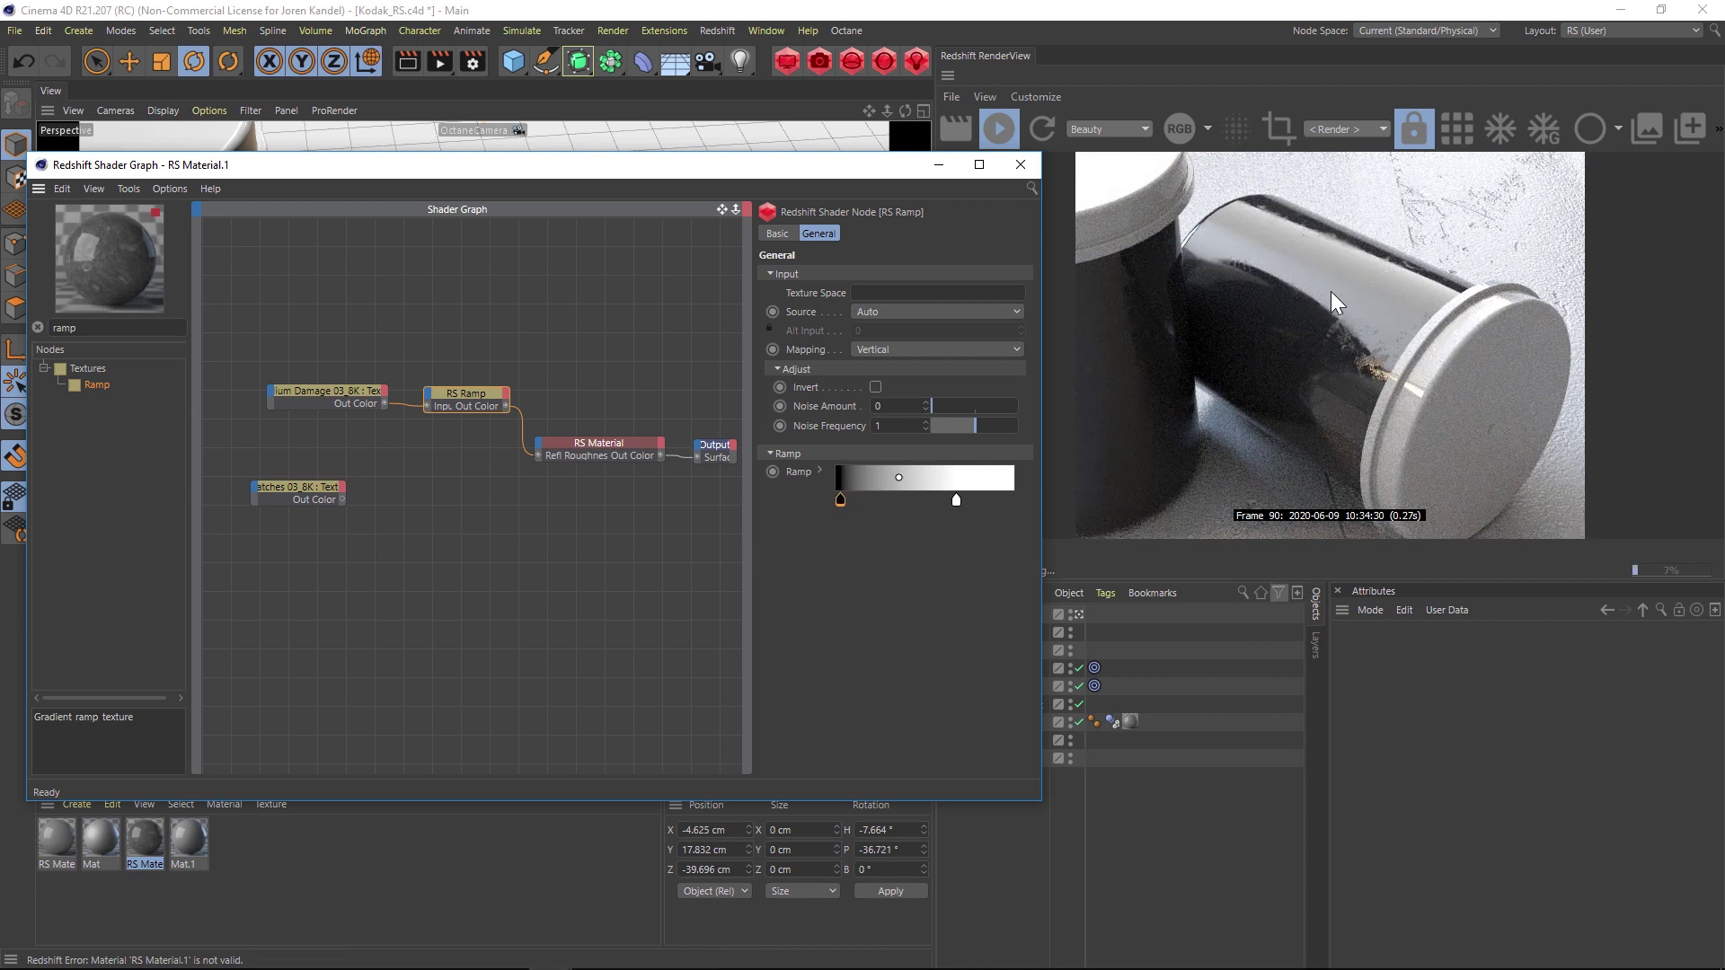
Connect the Scratches 03_8K texture to the RS Material's Reflection Roughness and set its remap scale to 6 on both axes
left_click_drag(307, 486, 538, 456)
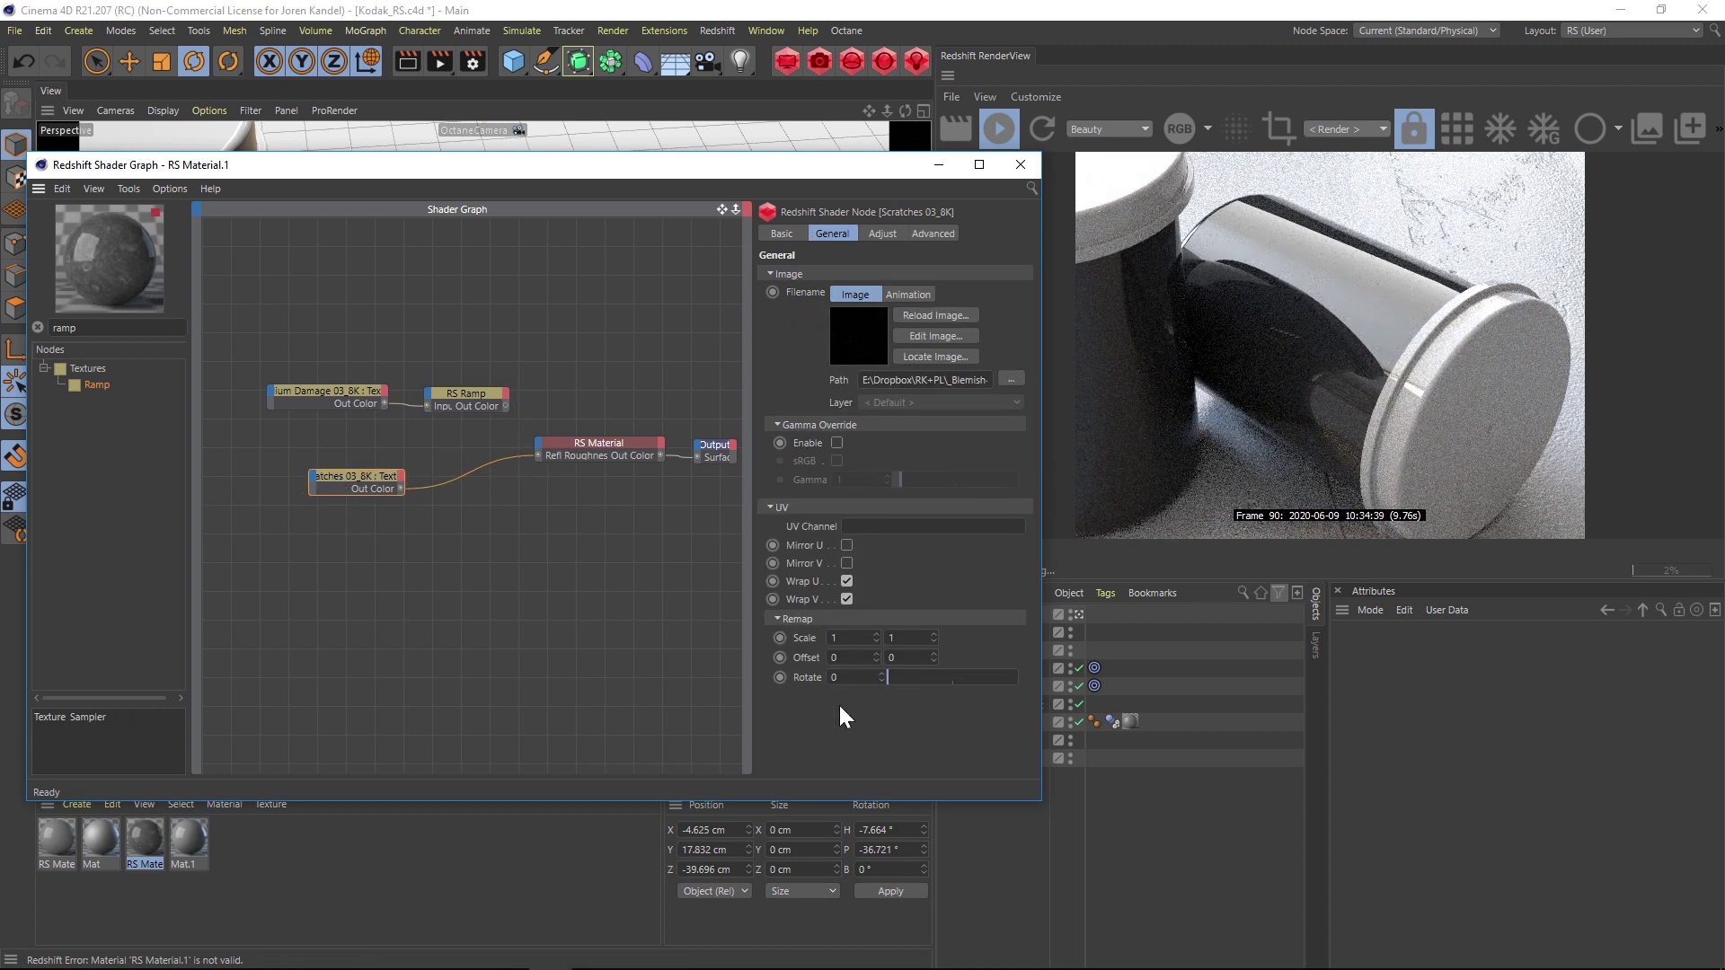
type("6")
key("Tab")
type("6")
key("Return")
Route the Scratches texture through a duplicate of the ramp into Reflection Roughness, with its knots at about 8% black and 13% white
left_click(458, 395)
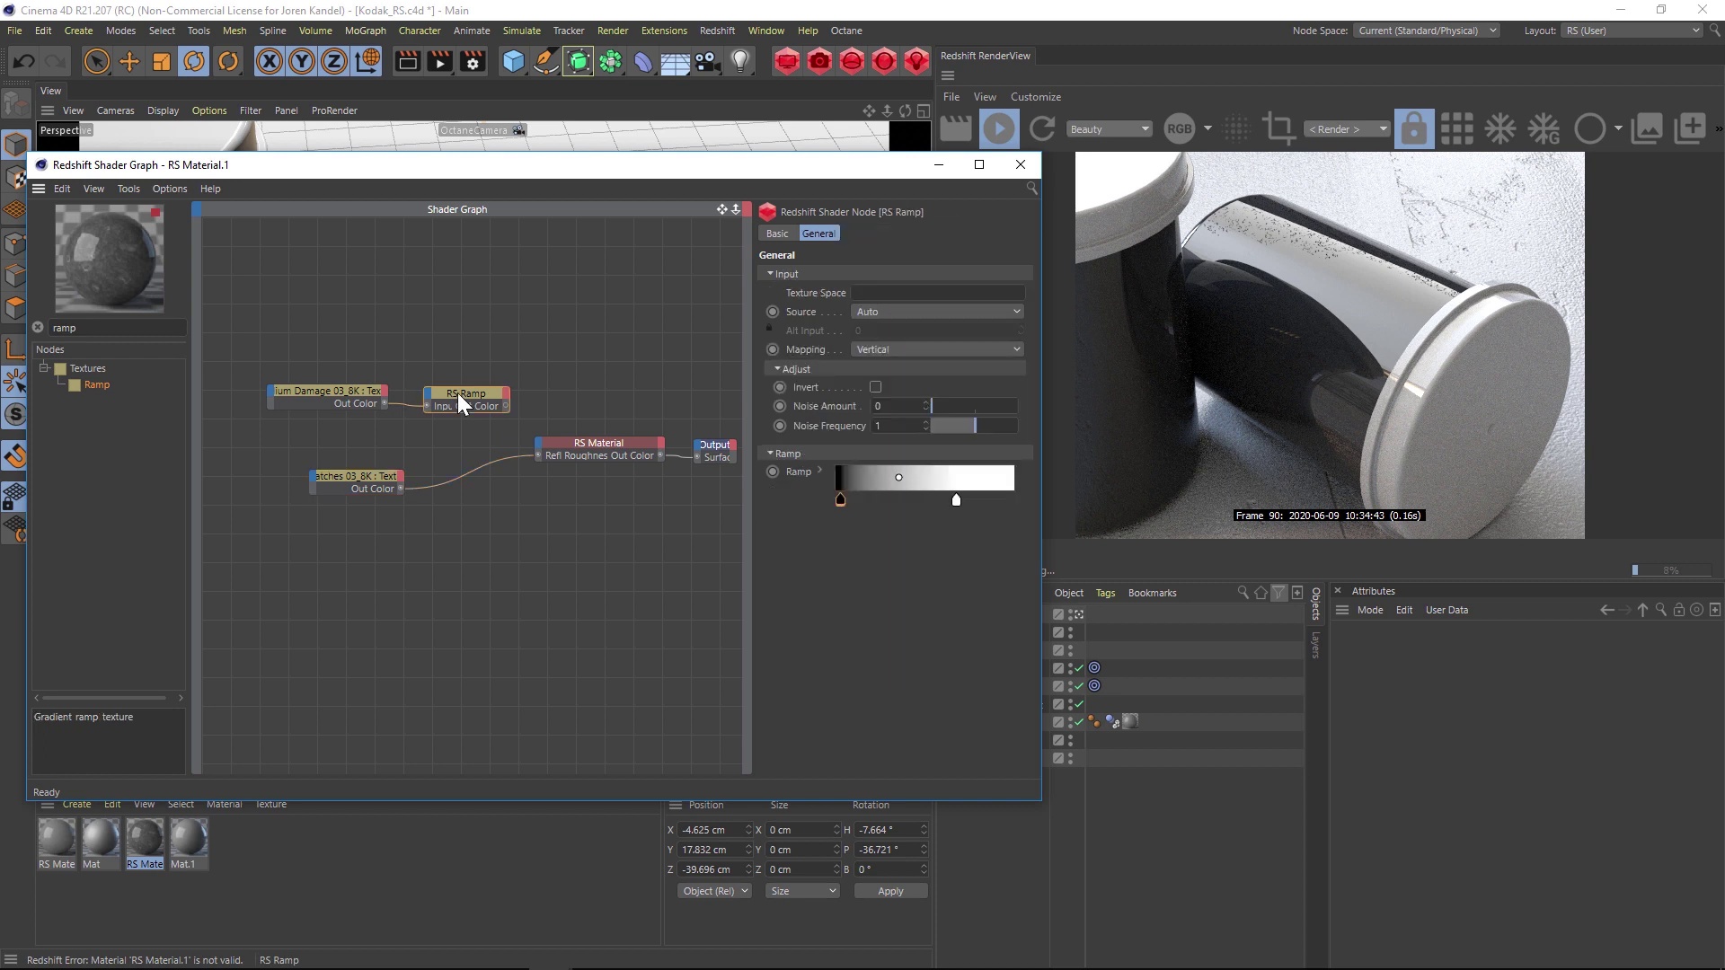
left_click_drag(456, 477, 426, 441, "ctrl")
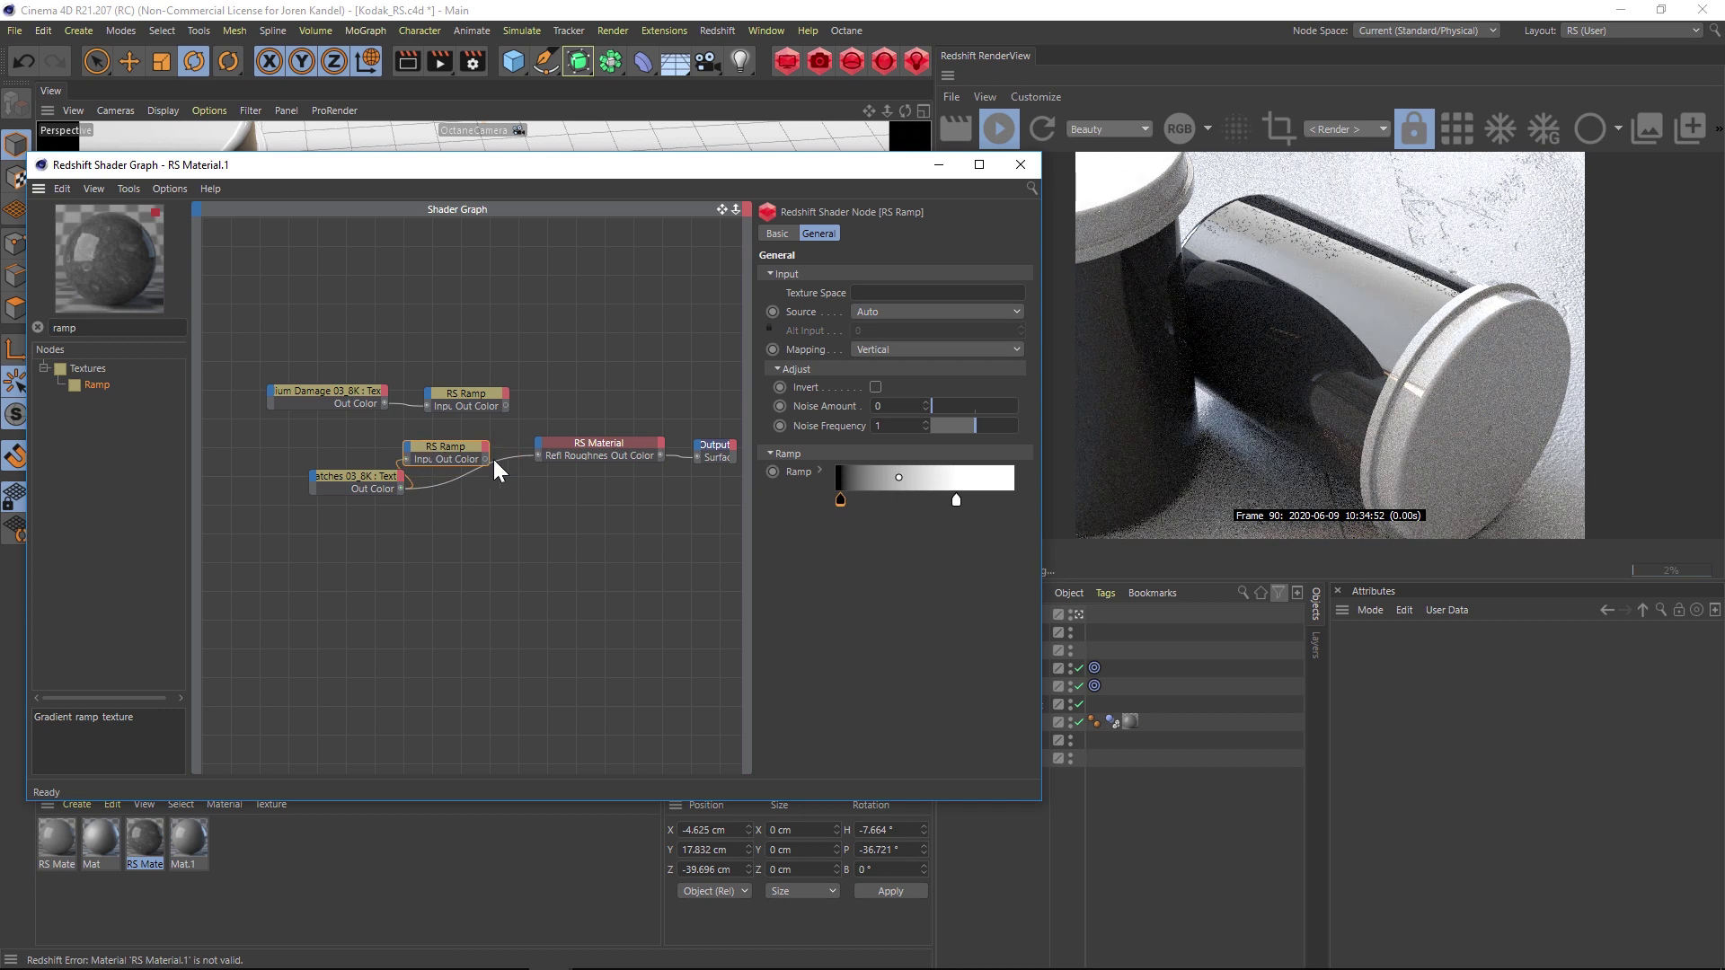
left_click_drag(534, 460, 537, 455)
left_click_drag(378, 474, 324, 468)
left_click(457, 449)
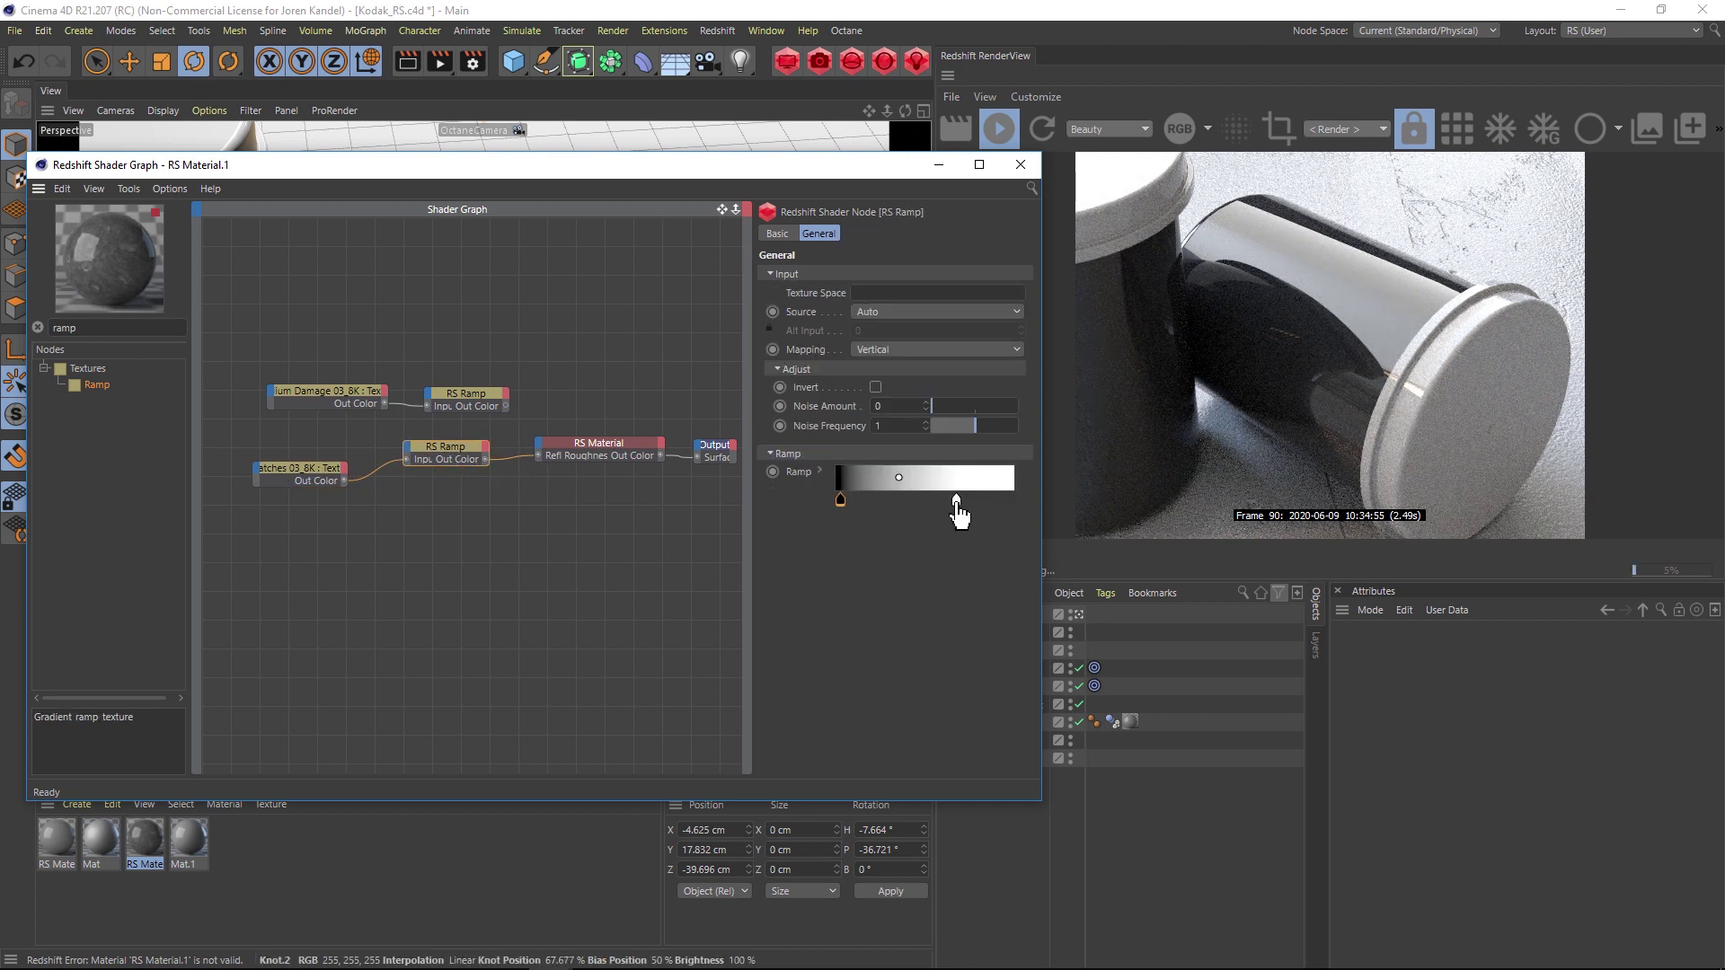
left_click_drag(956, 501, 860, 509)
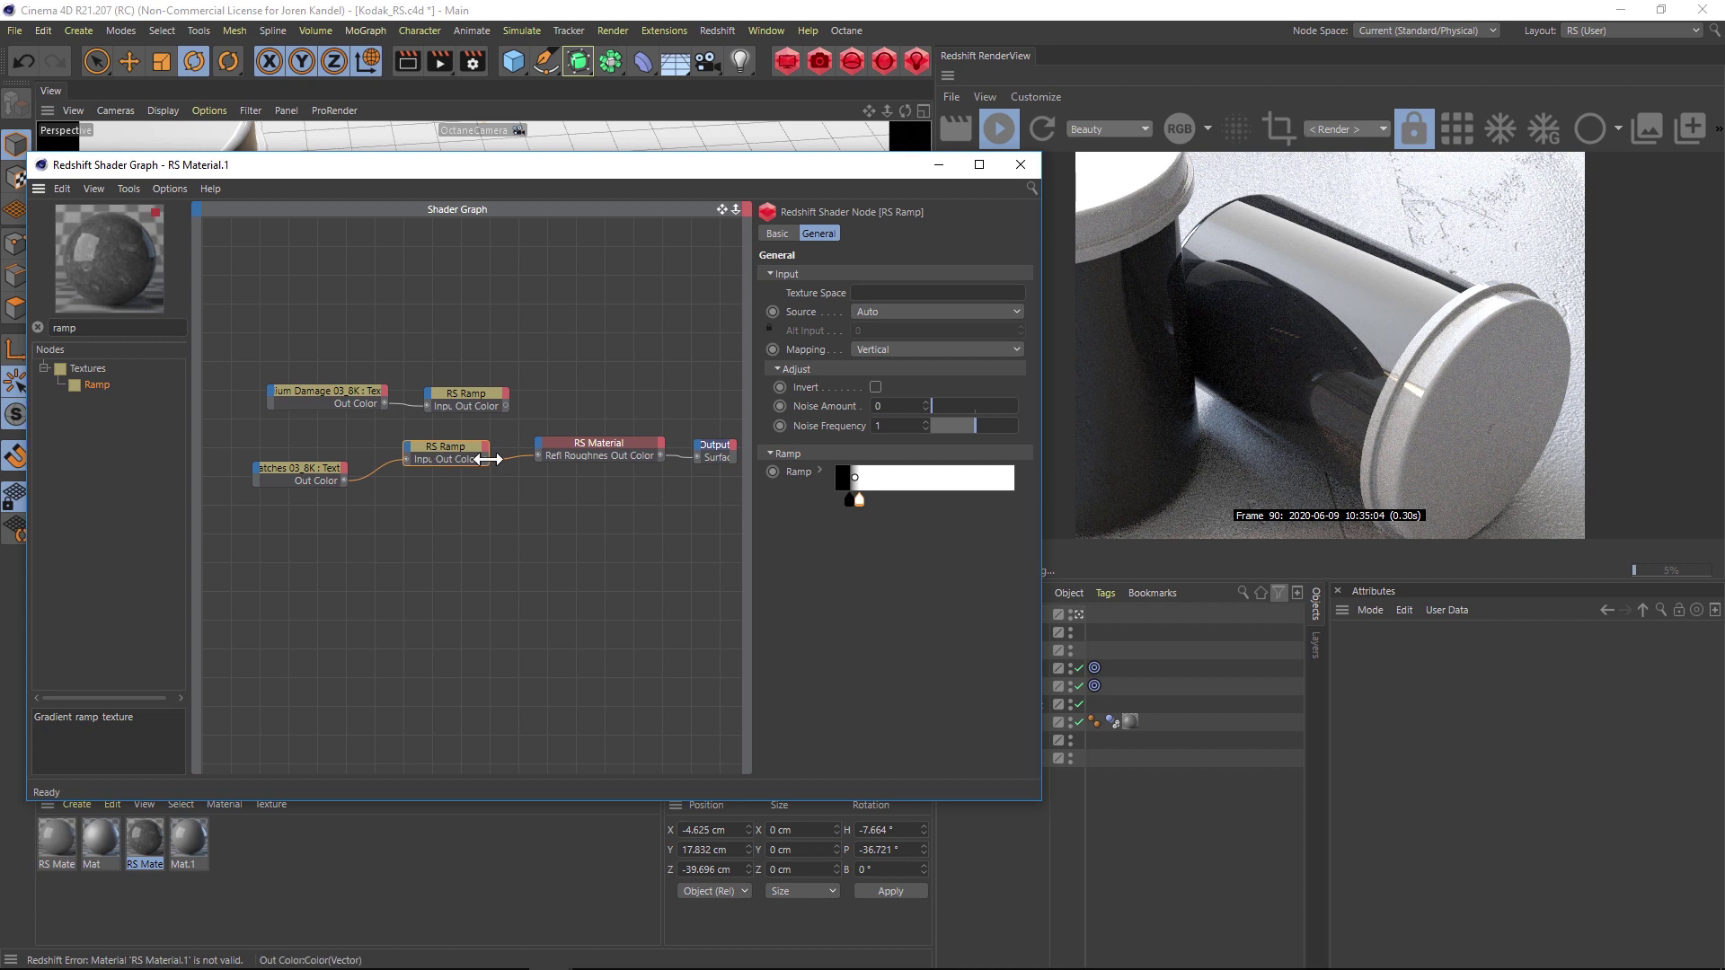
Connect the scratch ramp to the RS Material's Diffuse Color as well to preview the scratches
left_click_drag(535, 444, 536, 444)
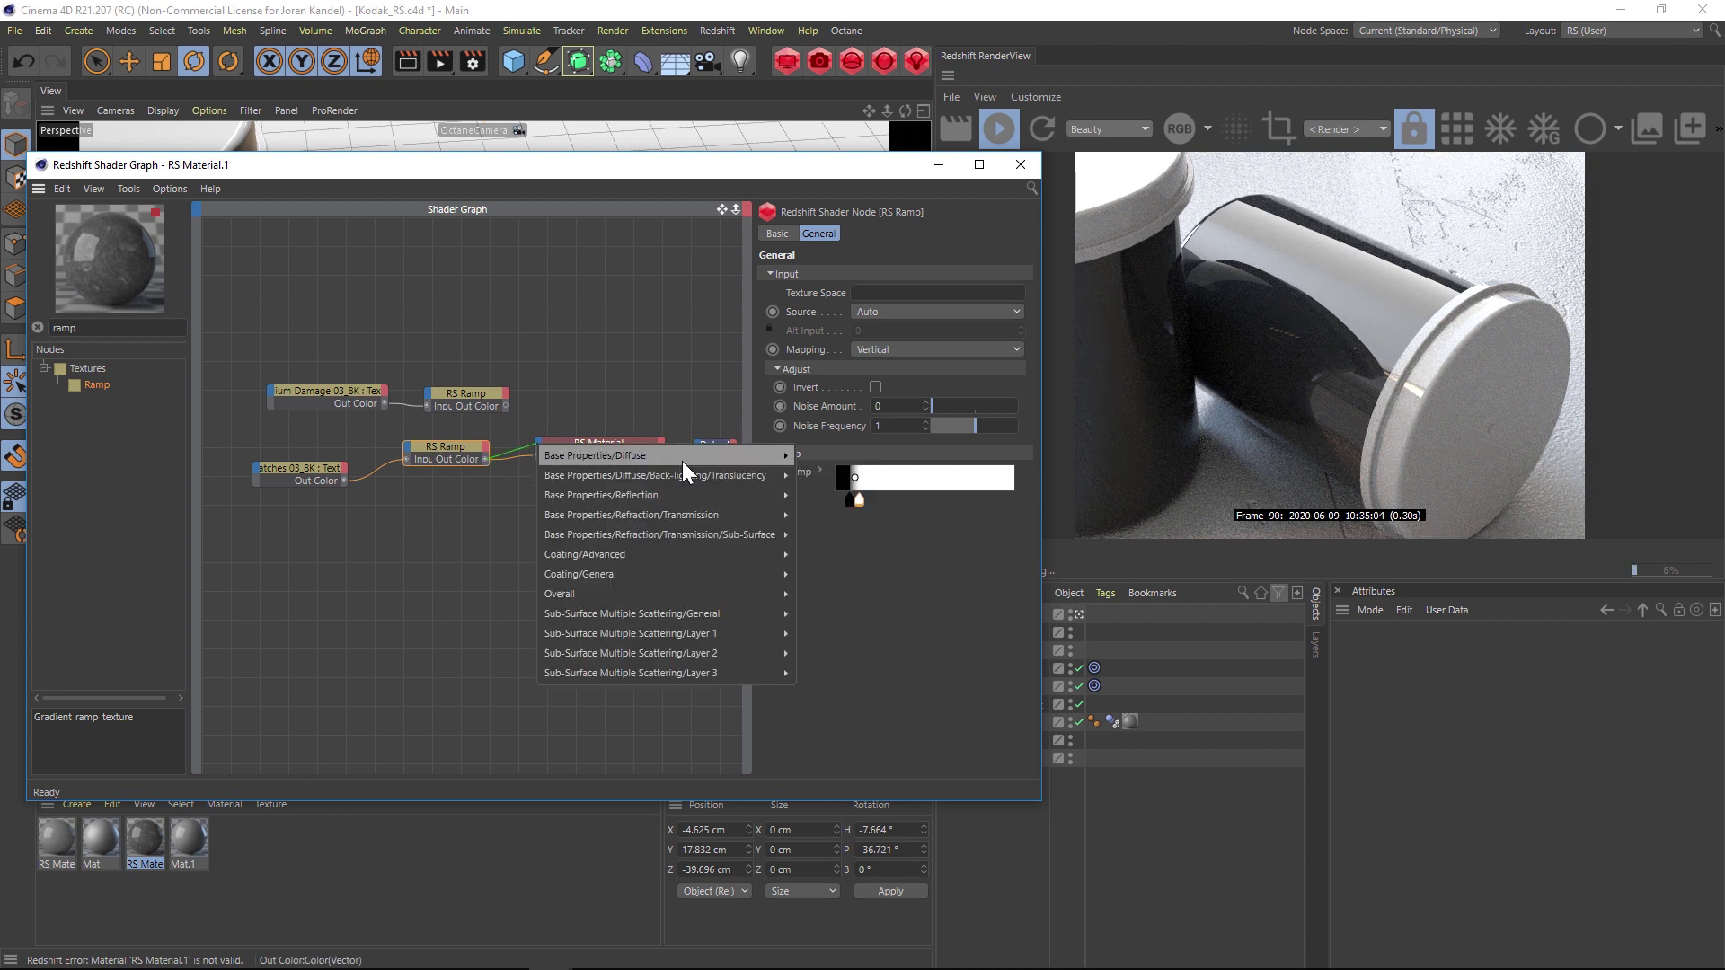
mouse_move(682, 461)
left_click(835, 456)
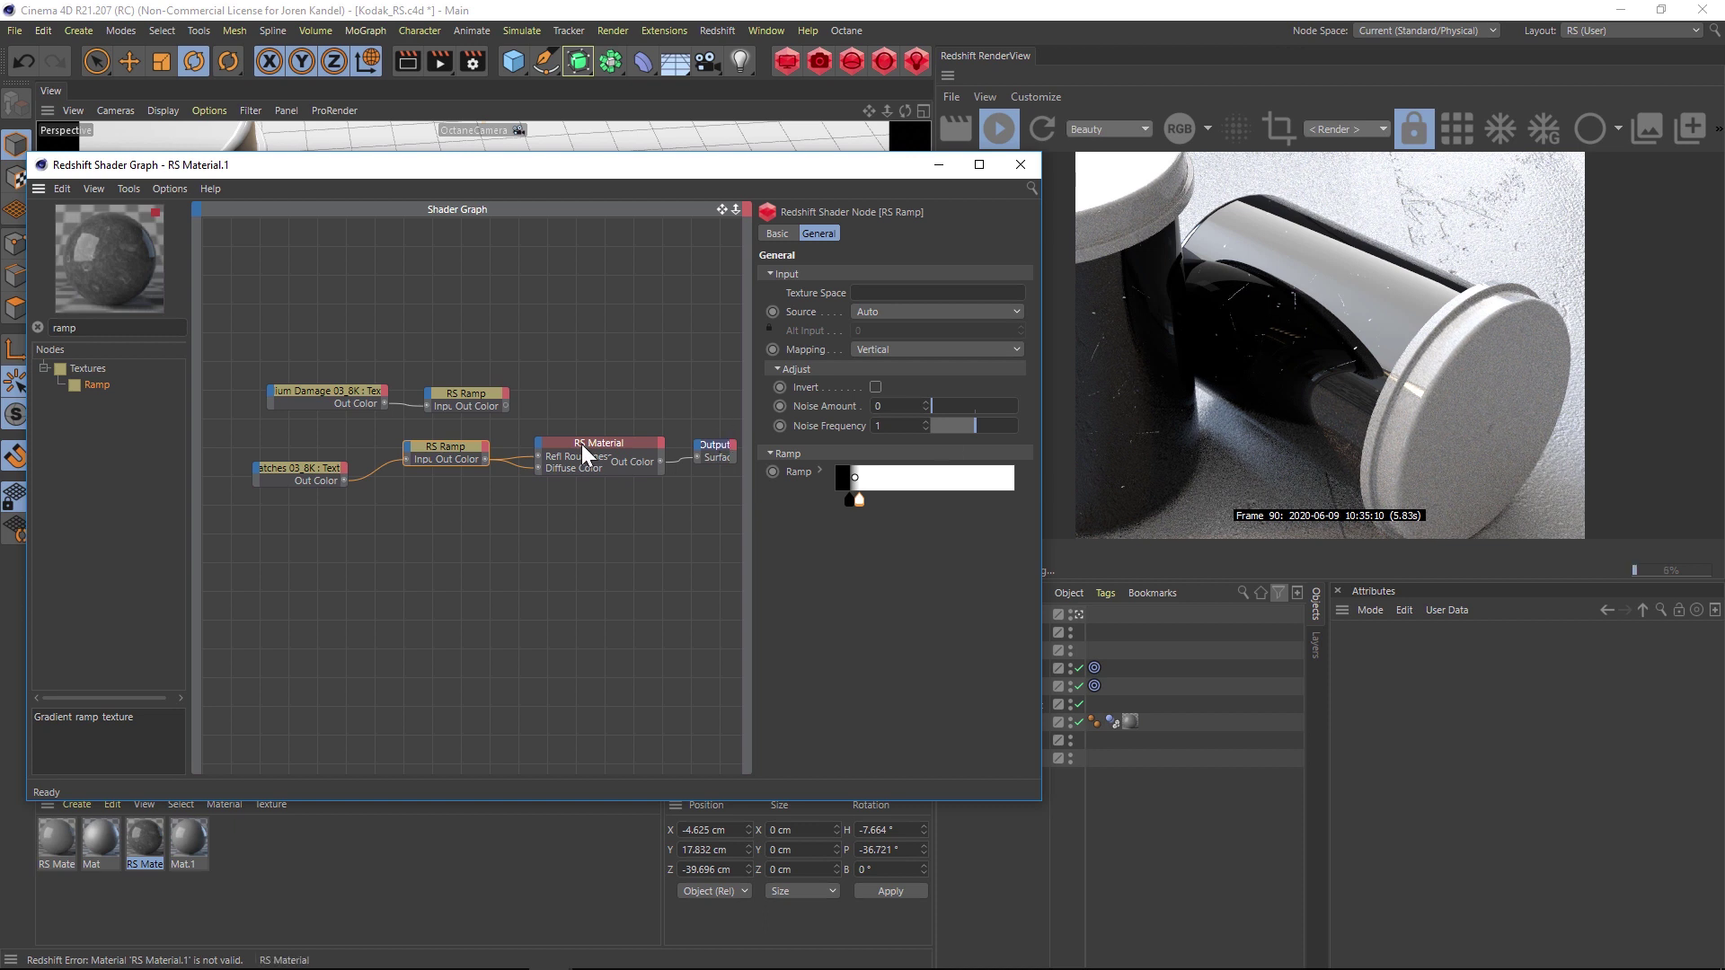
Try remap scales of 4 and 3 on both axes for the Scratches 03_8K texture
left_click(310, 476)
left_click_drag(852, 639, 756, 625)
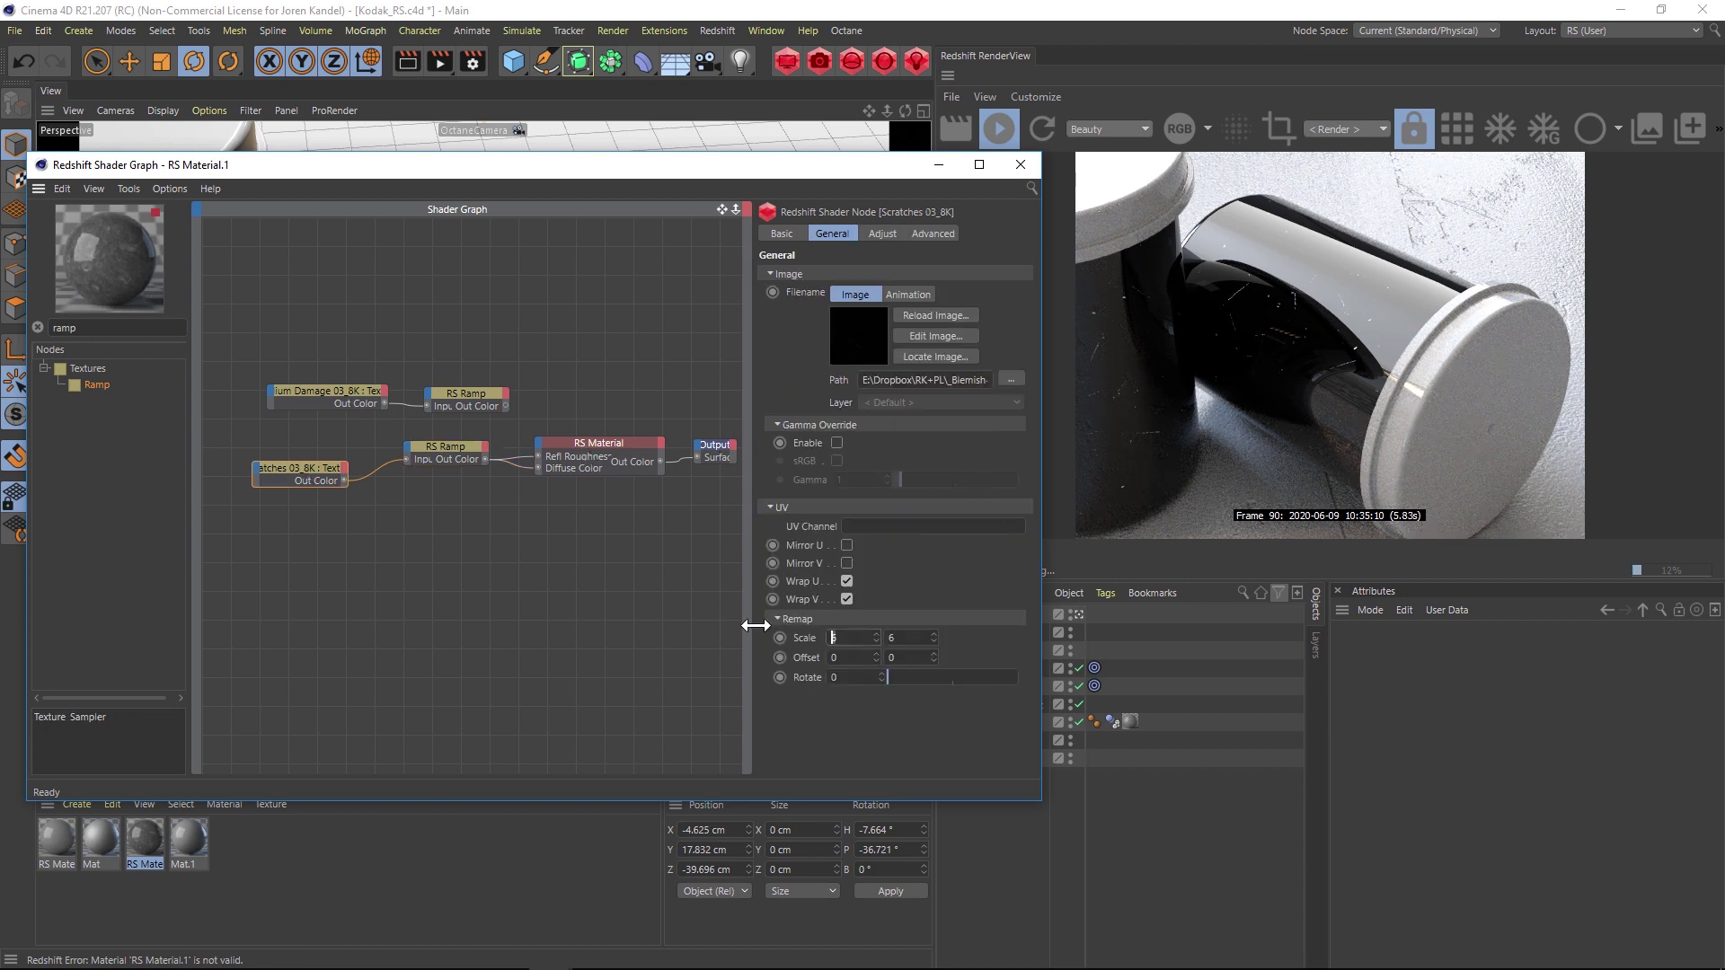
type("4")
key("Tab")
type("4")
key("Return")
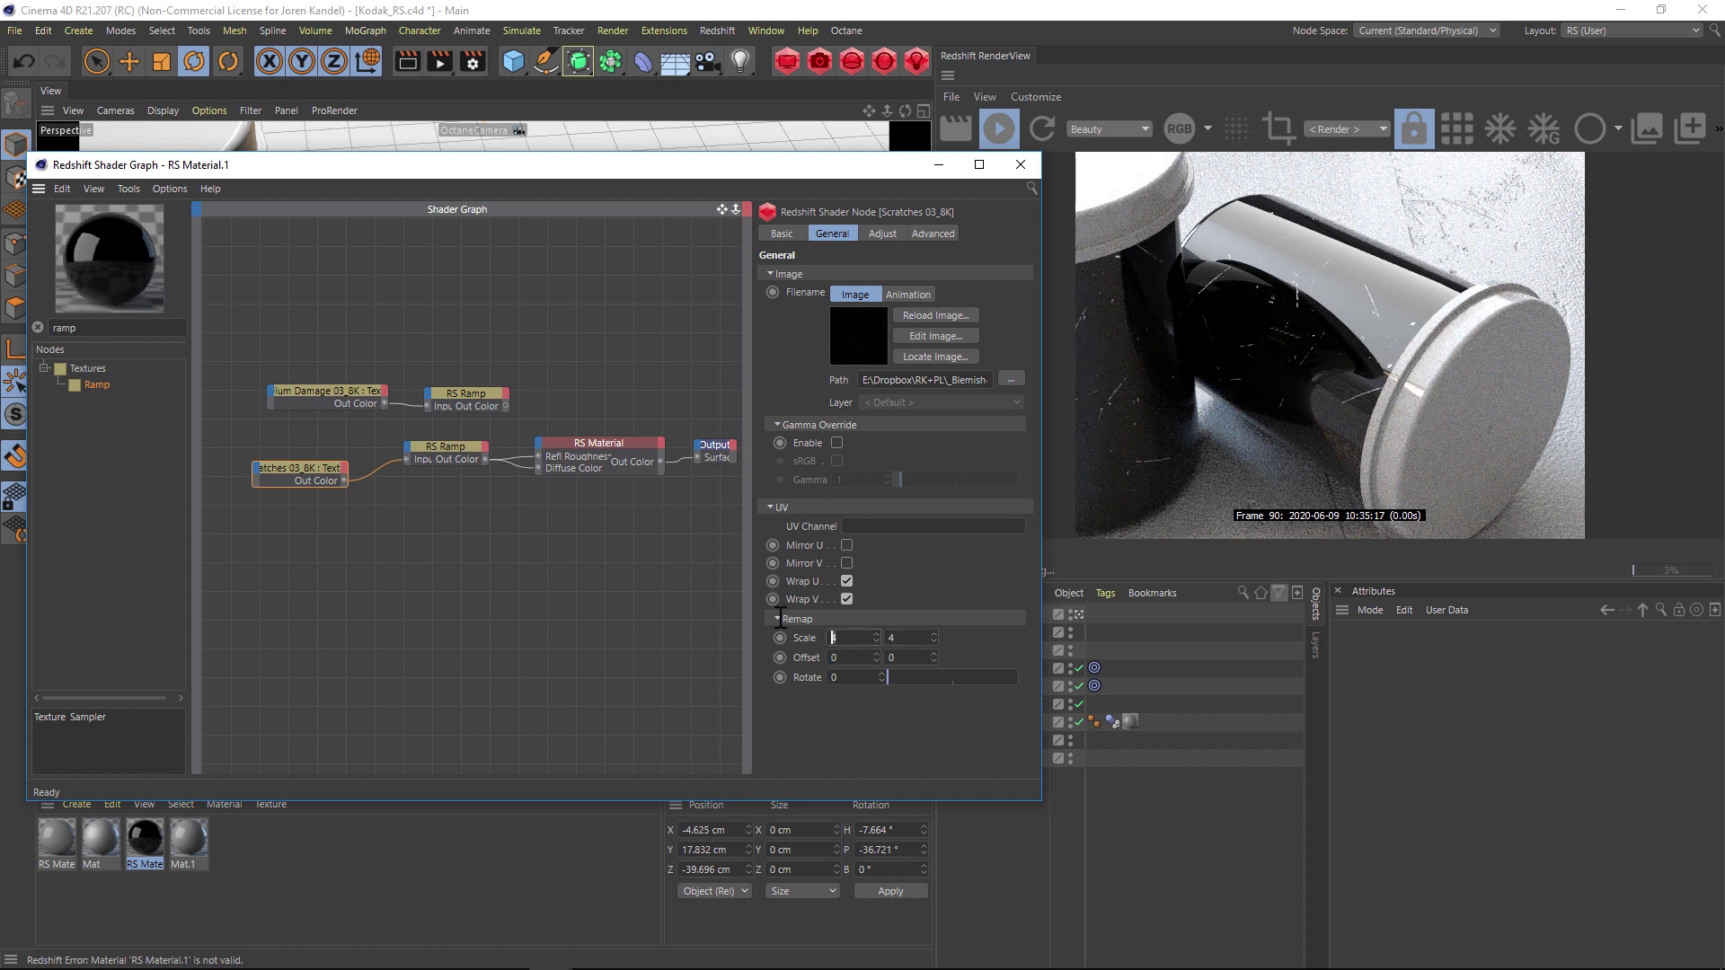
type("3")
key("Tab")
type("3")
key("Return")
Set the Scratches 03_8K texture's remap scale to 2 on both axes
type("2")
key("Tab")
type("2")
key("Return")
Remove the scratch ramp's Diffuse Color connection and soften its gradient, with the black knot at 0% and the white knot at about 27%
left_click(521, 468)
key("Delete")
left_click(563, 450)
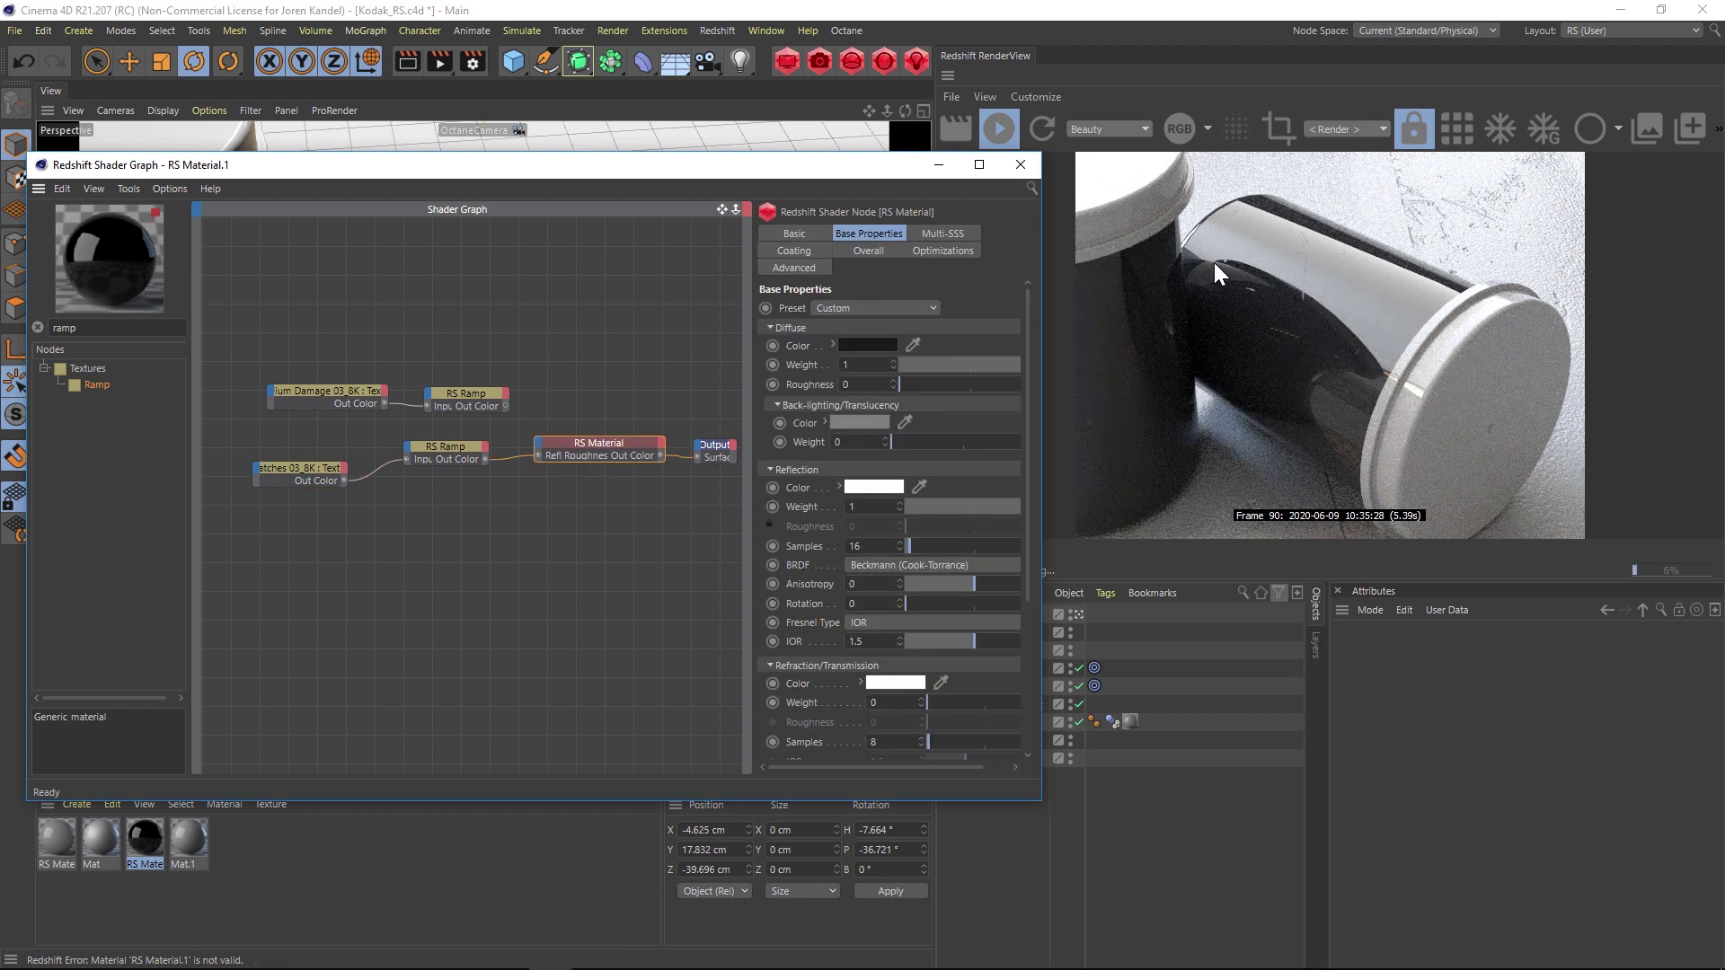
left_click(446, 447)
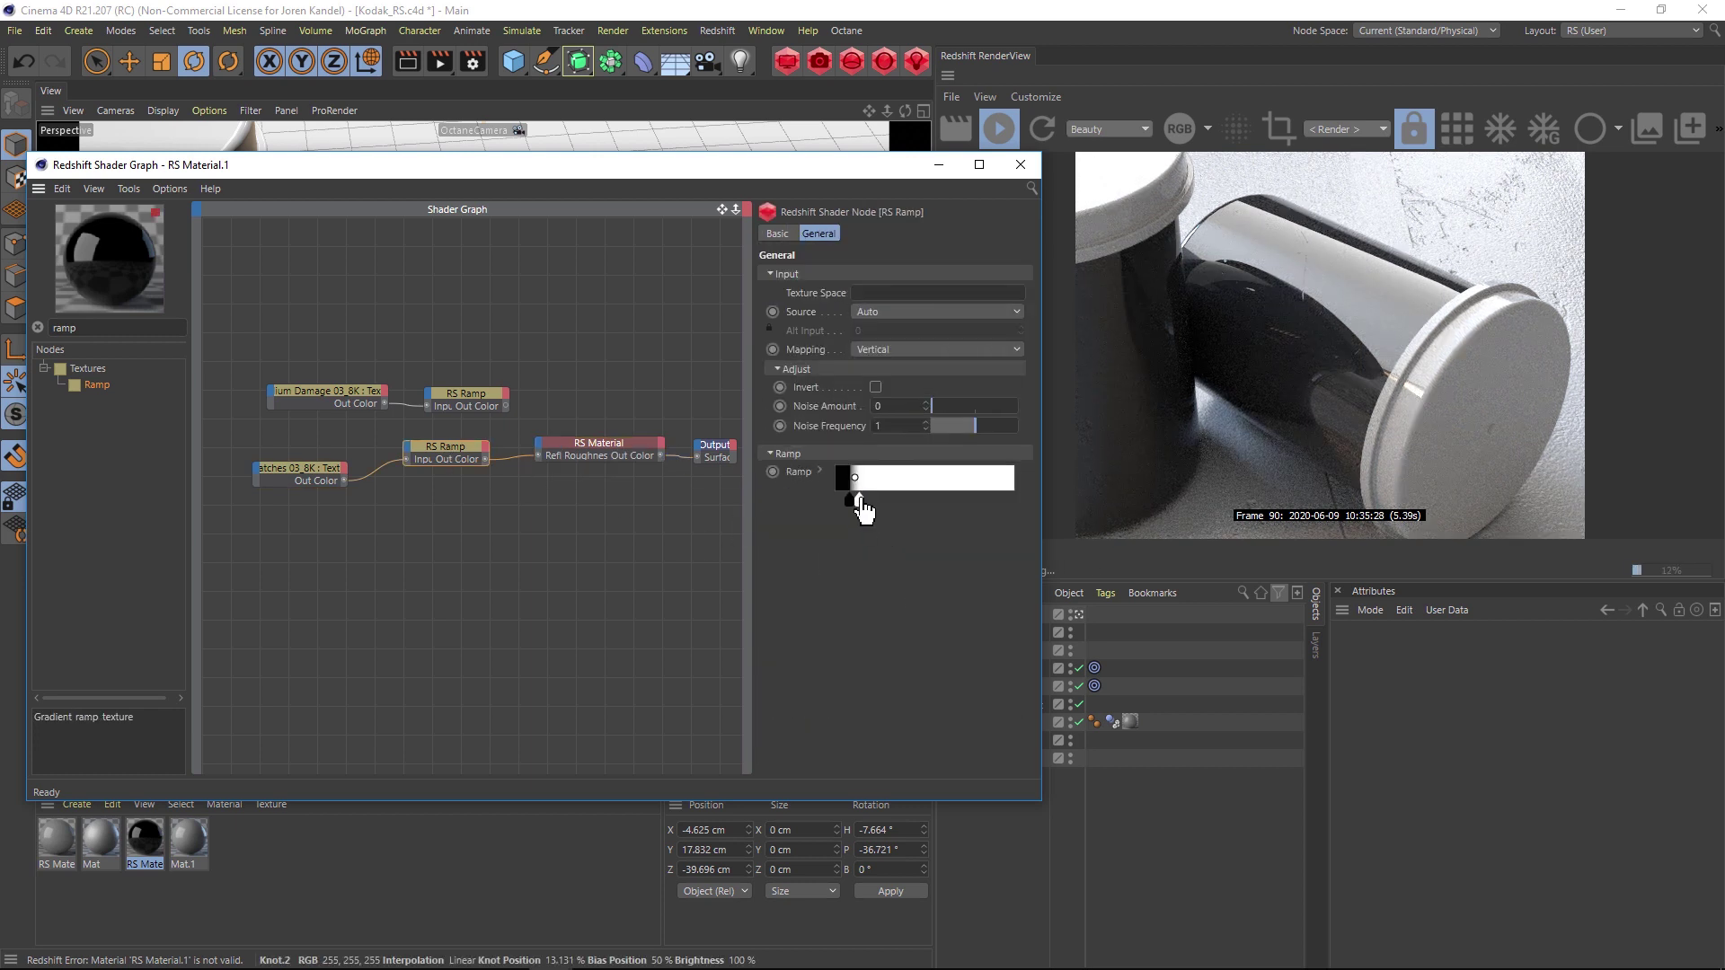
mouse_move(860, 501)
left_mouse_down()
mouse_move(886, 502)
mouse_move(834, 503)
left_mouse_up()
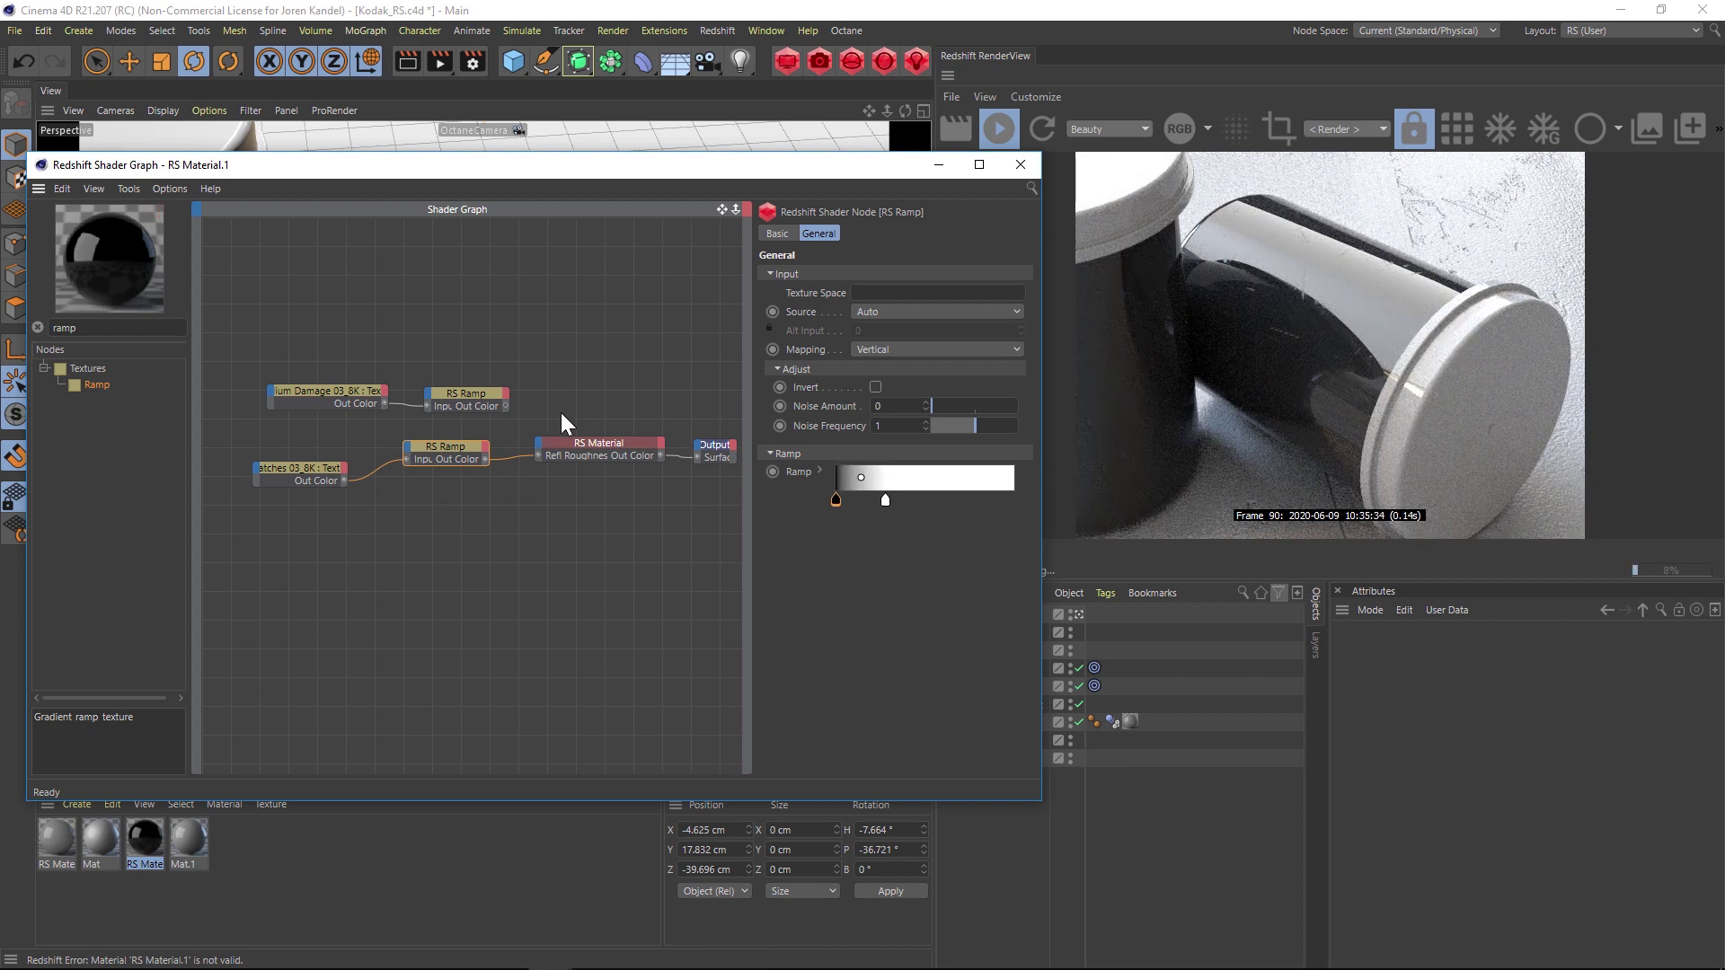
Disconnect the scratch ramp from the RS Material and move both texture and ramp pairs away from it to make room
left_click(509, 458)
key("Delete")
left_click_drag(484, 317, 247, 498)
left_click_drag(334, 388, 240, 419)
left_click_drag(450, 375, 228, 401)
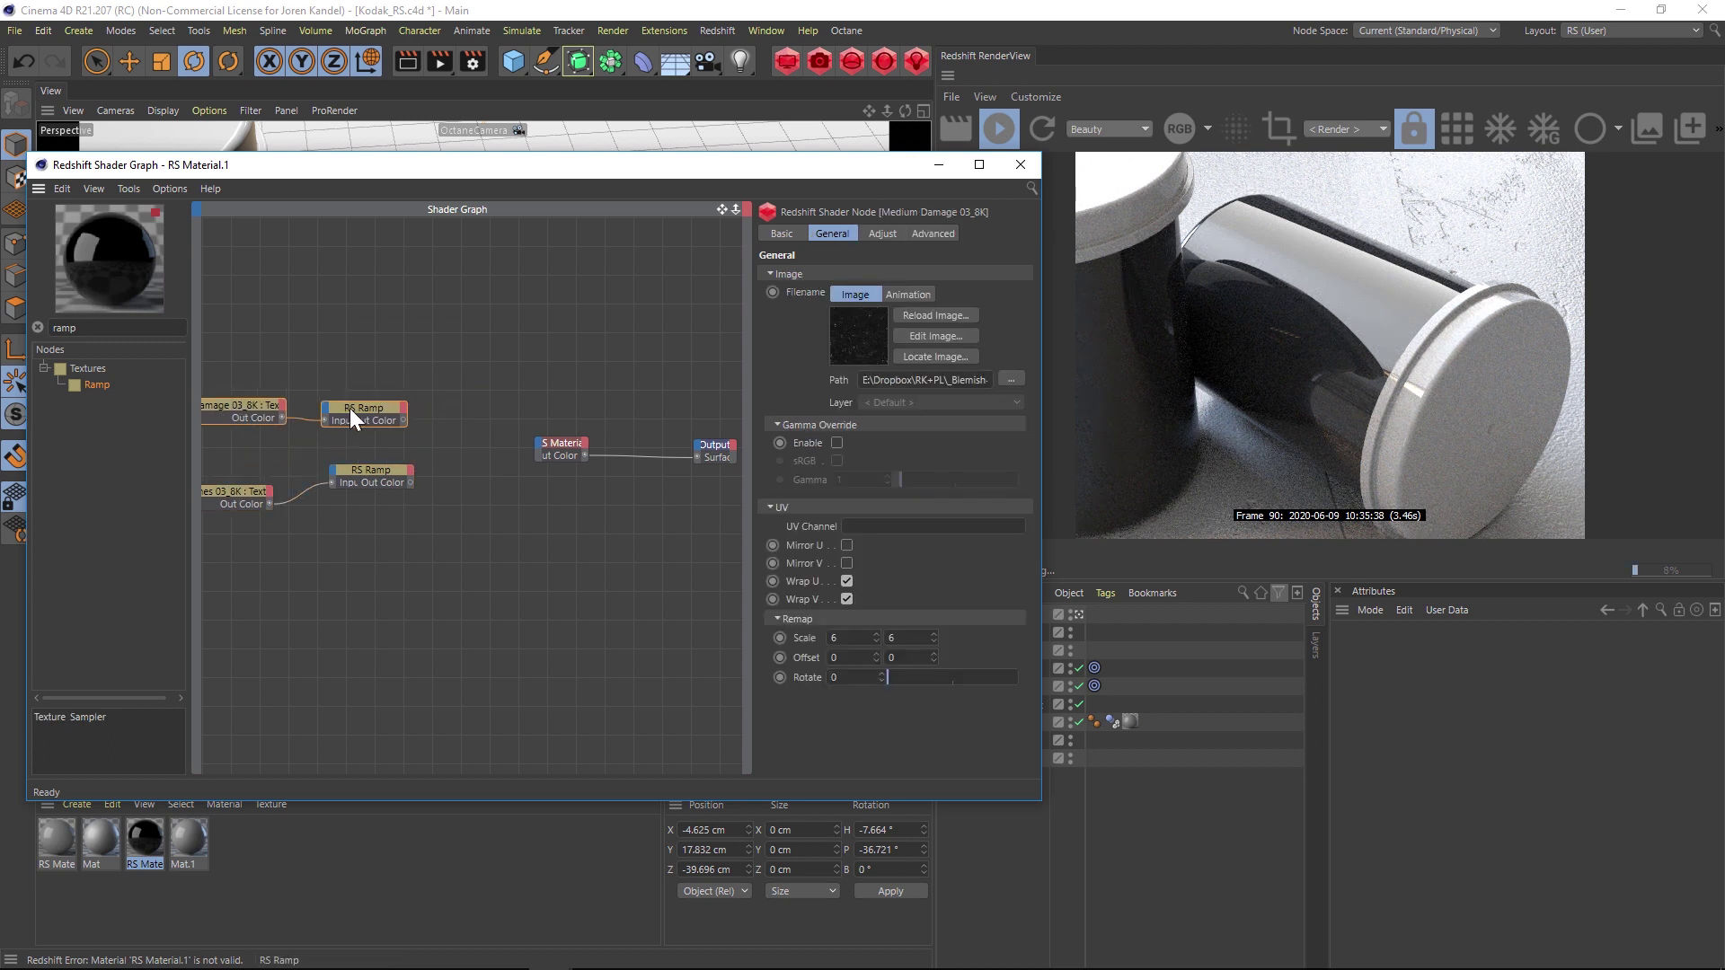
Add a scalar Add node, feeding the damage ramp into Input 1 and the scratch ramp into Input 2
left_click(134, 334)
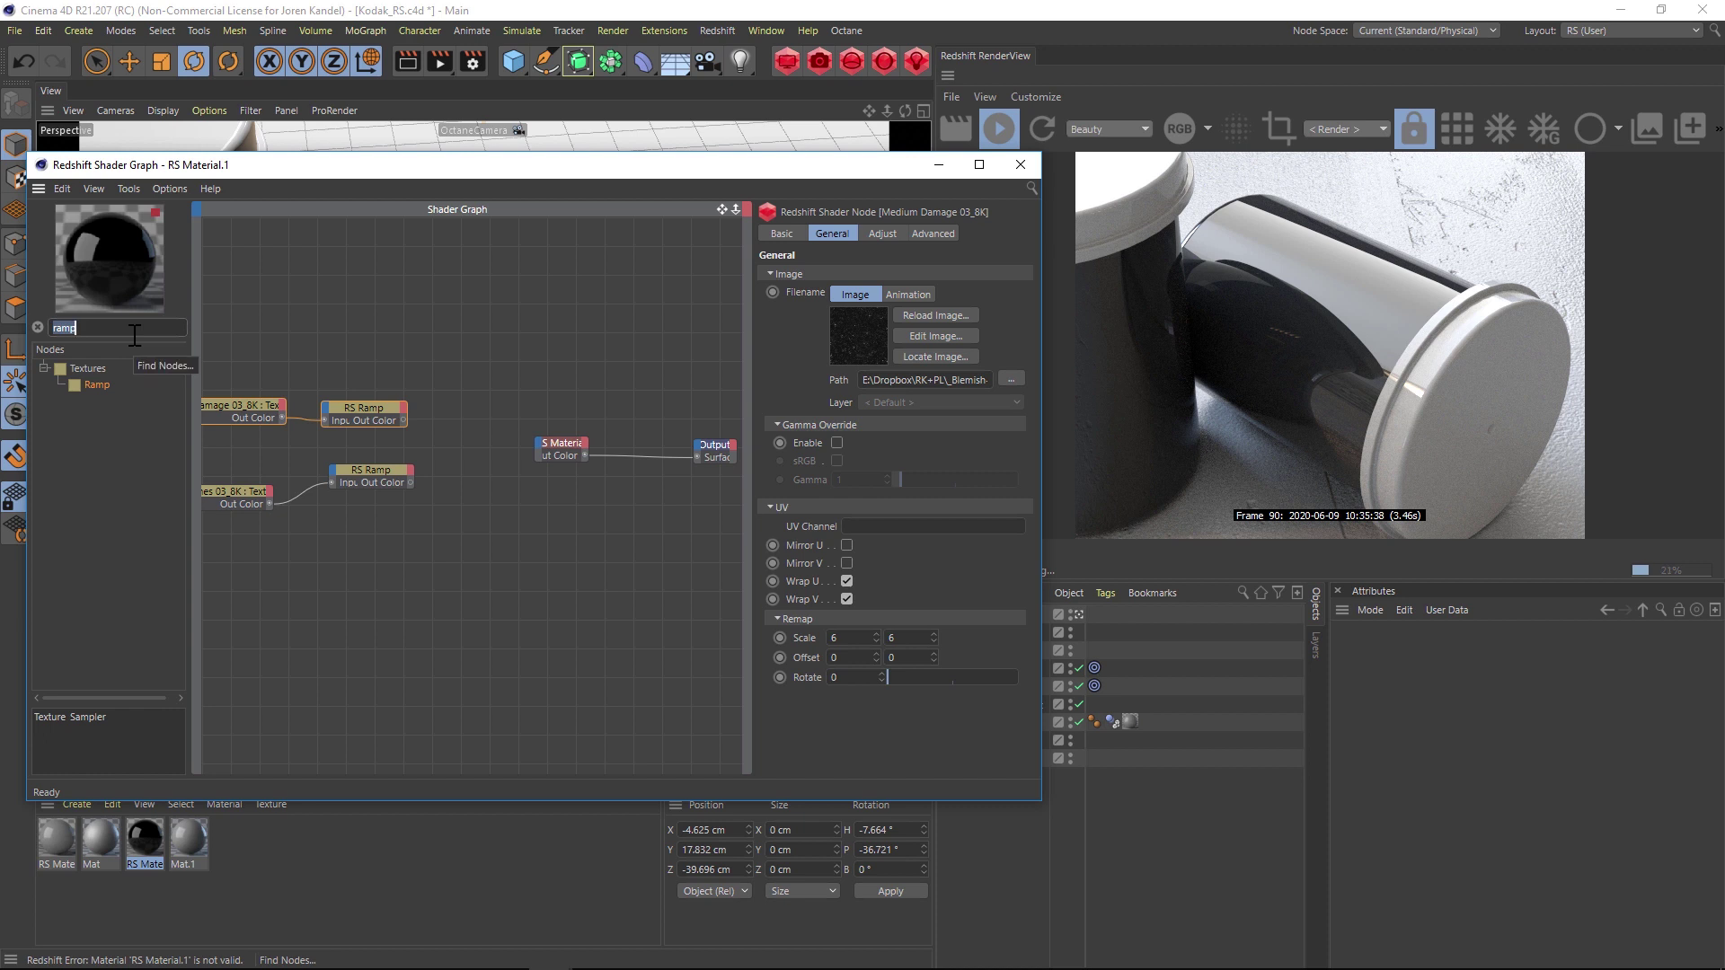
type("add")
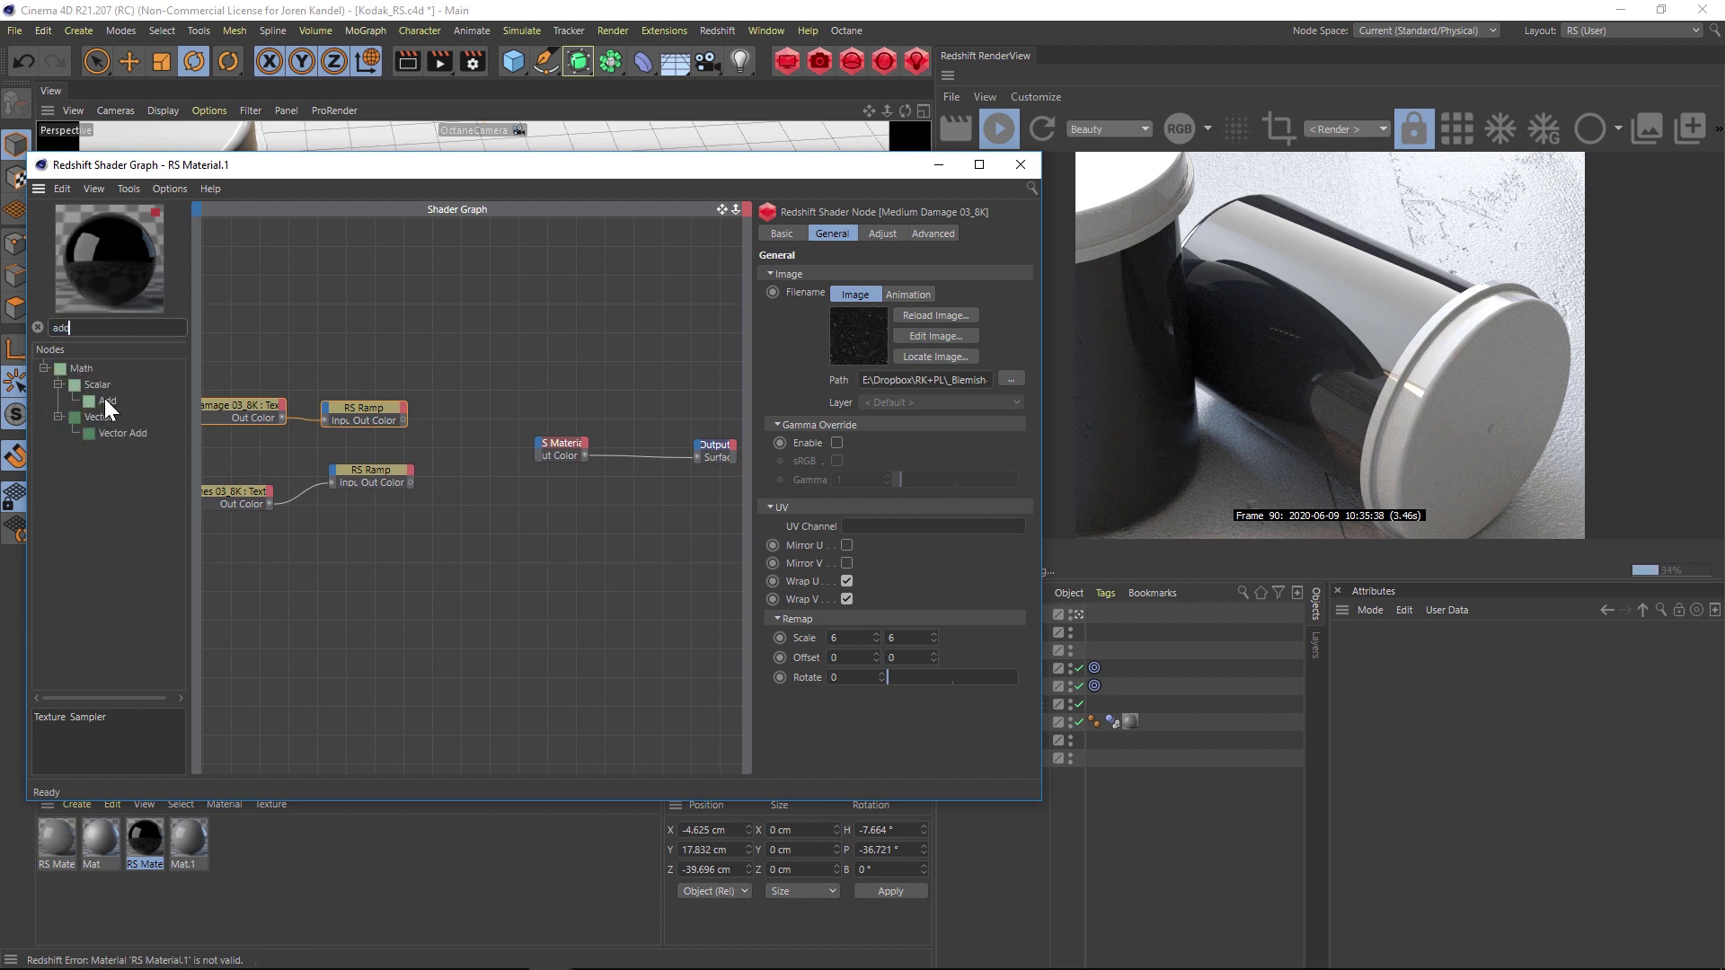
left_click_drag(105, 401, 467, 429)
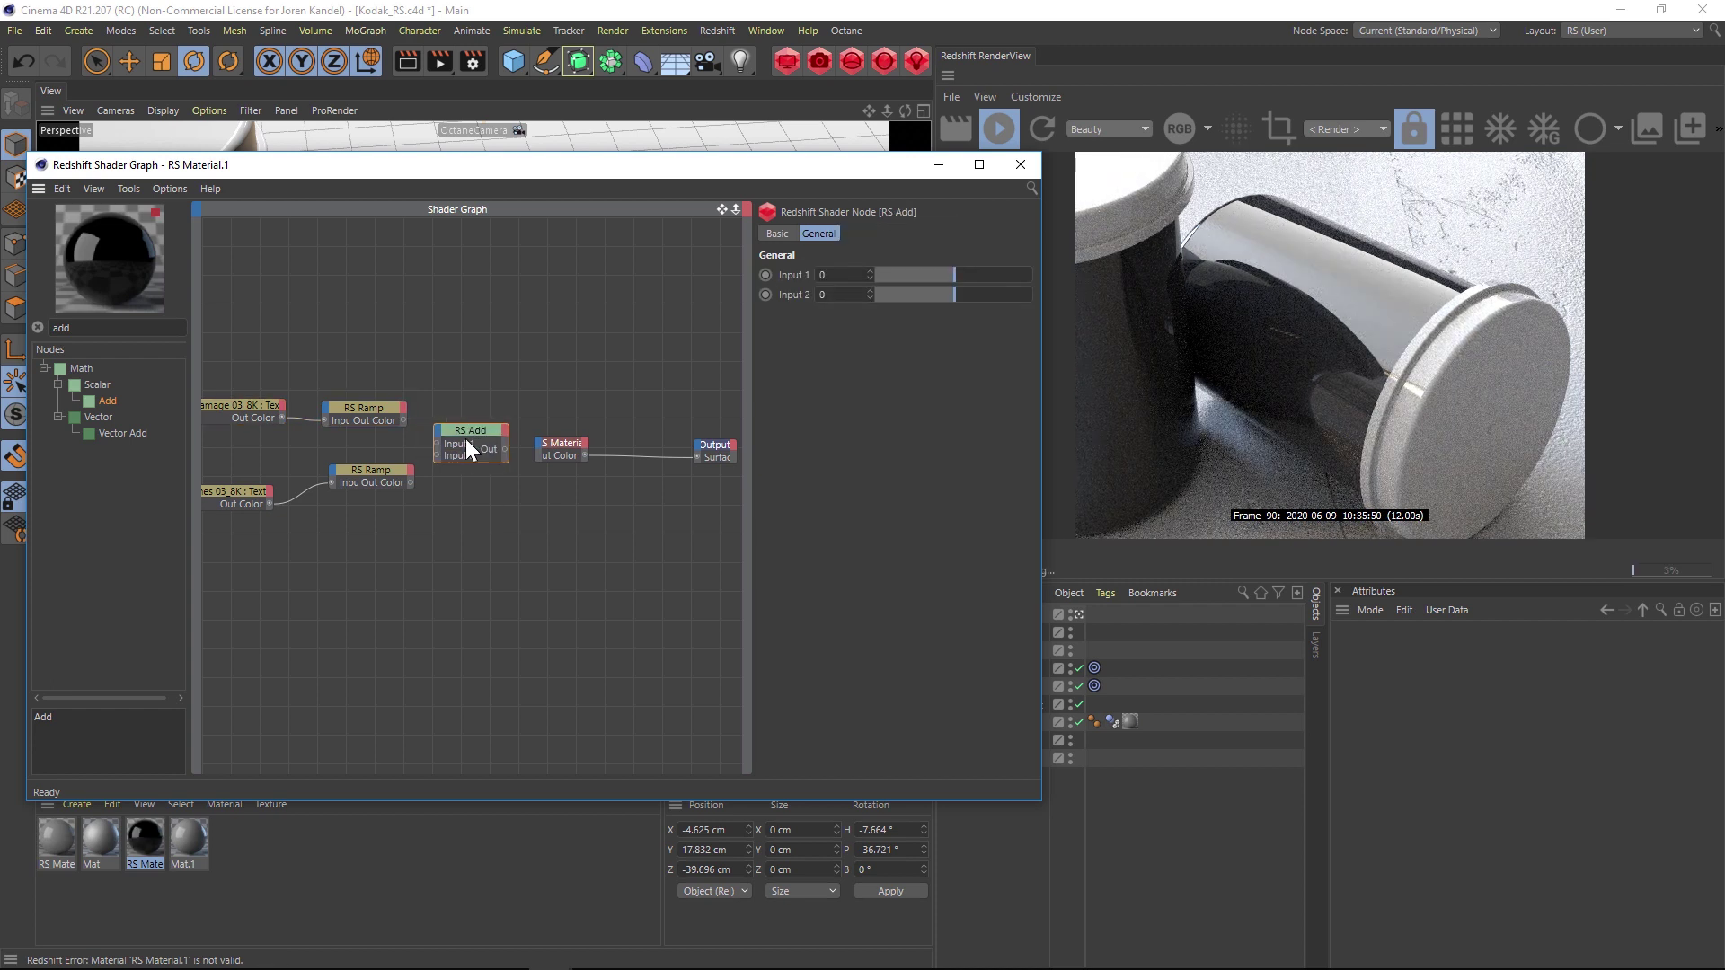
left_click(402, 417)
left_click_drag(405, 422, 438, 444)
left_click(409, 482)
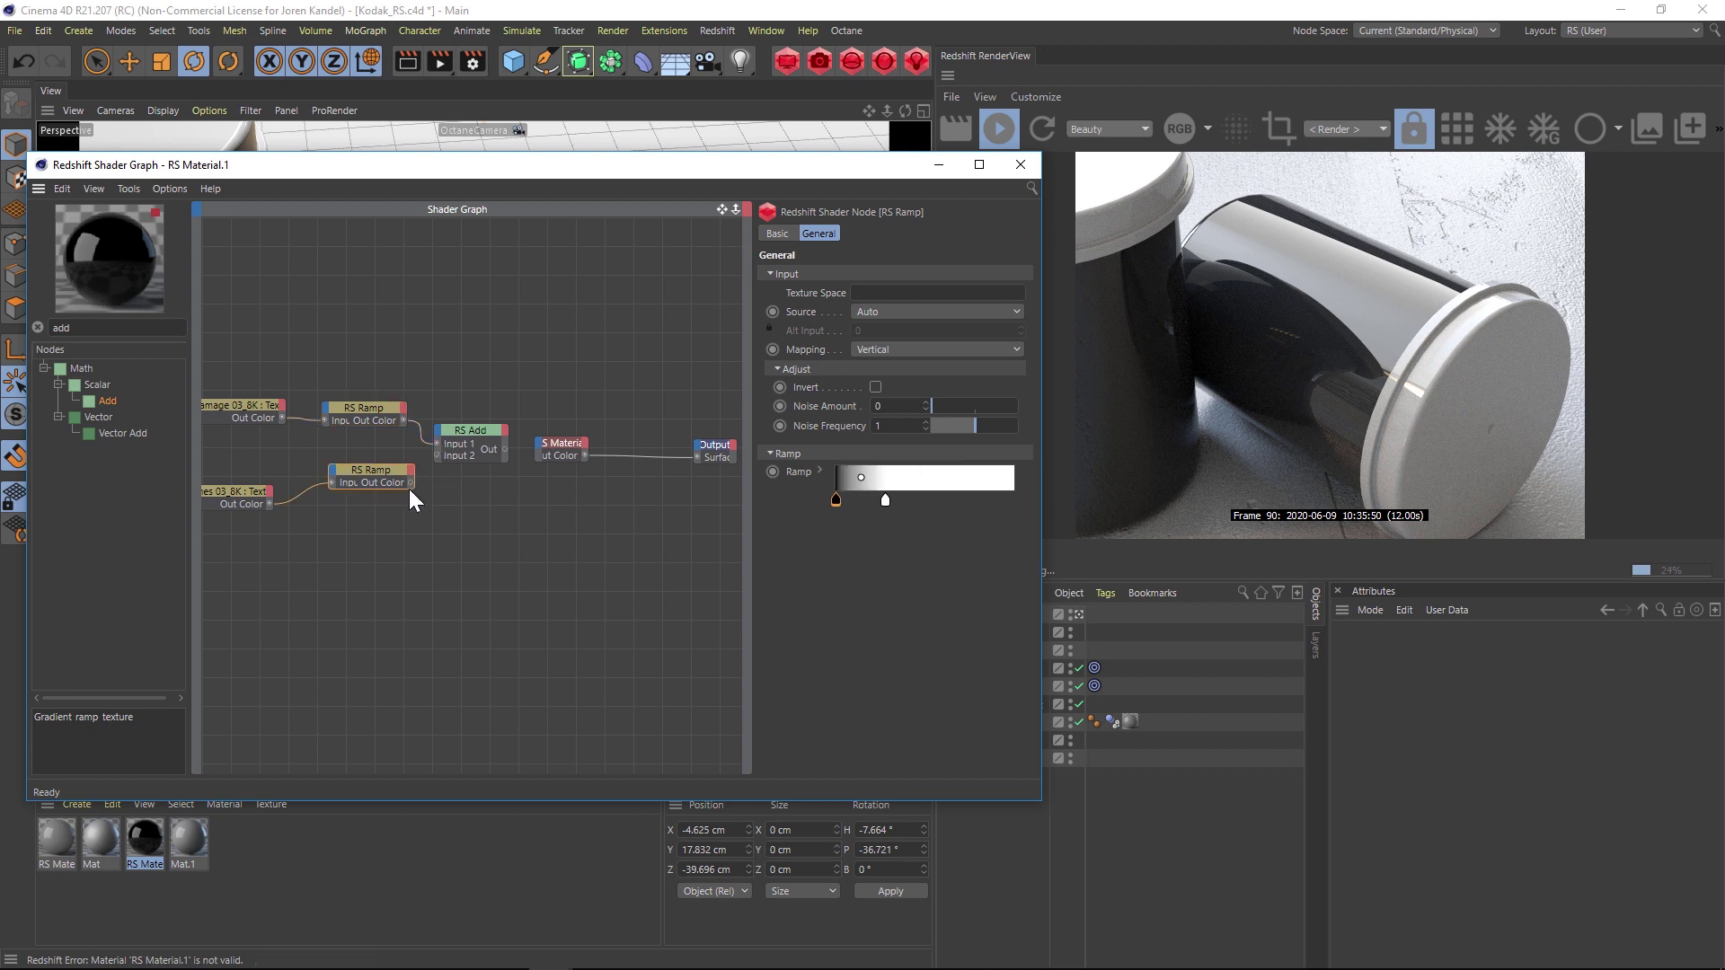
Connect the Add node's output to the RS Material's reflection roughness
left_click_drag(436, 454, 536, 440)
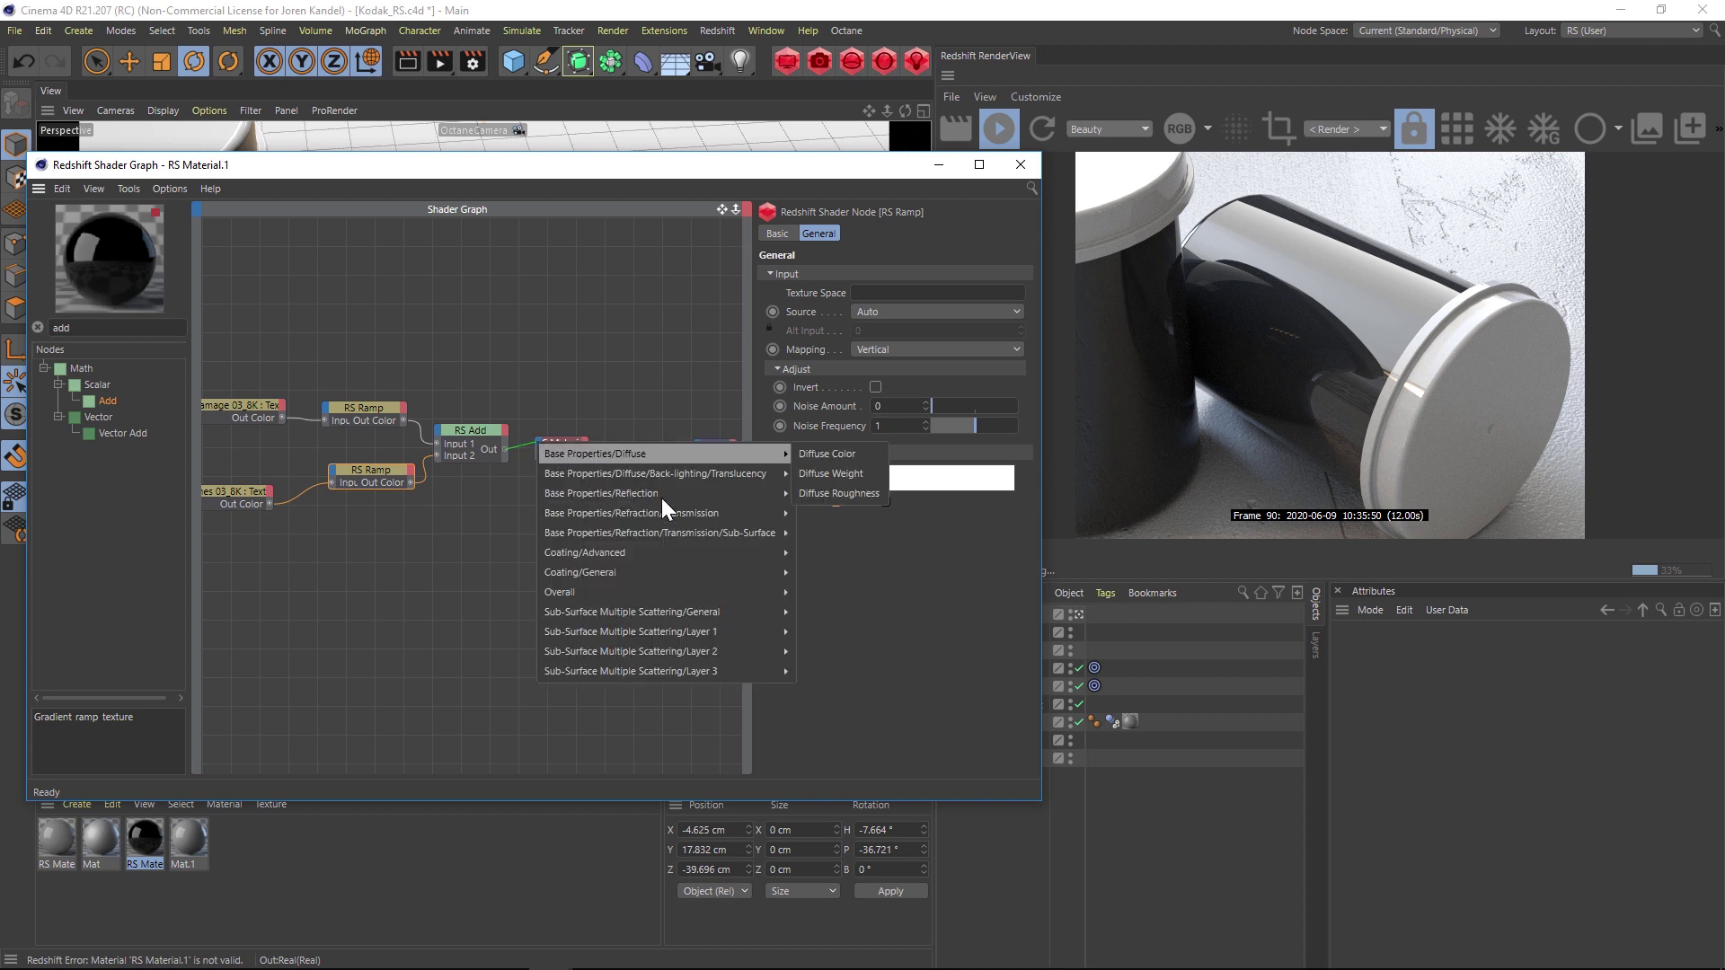
mouse_move(645, 496)
left_click(850, 534)
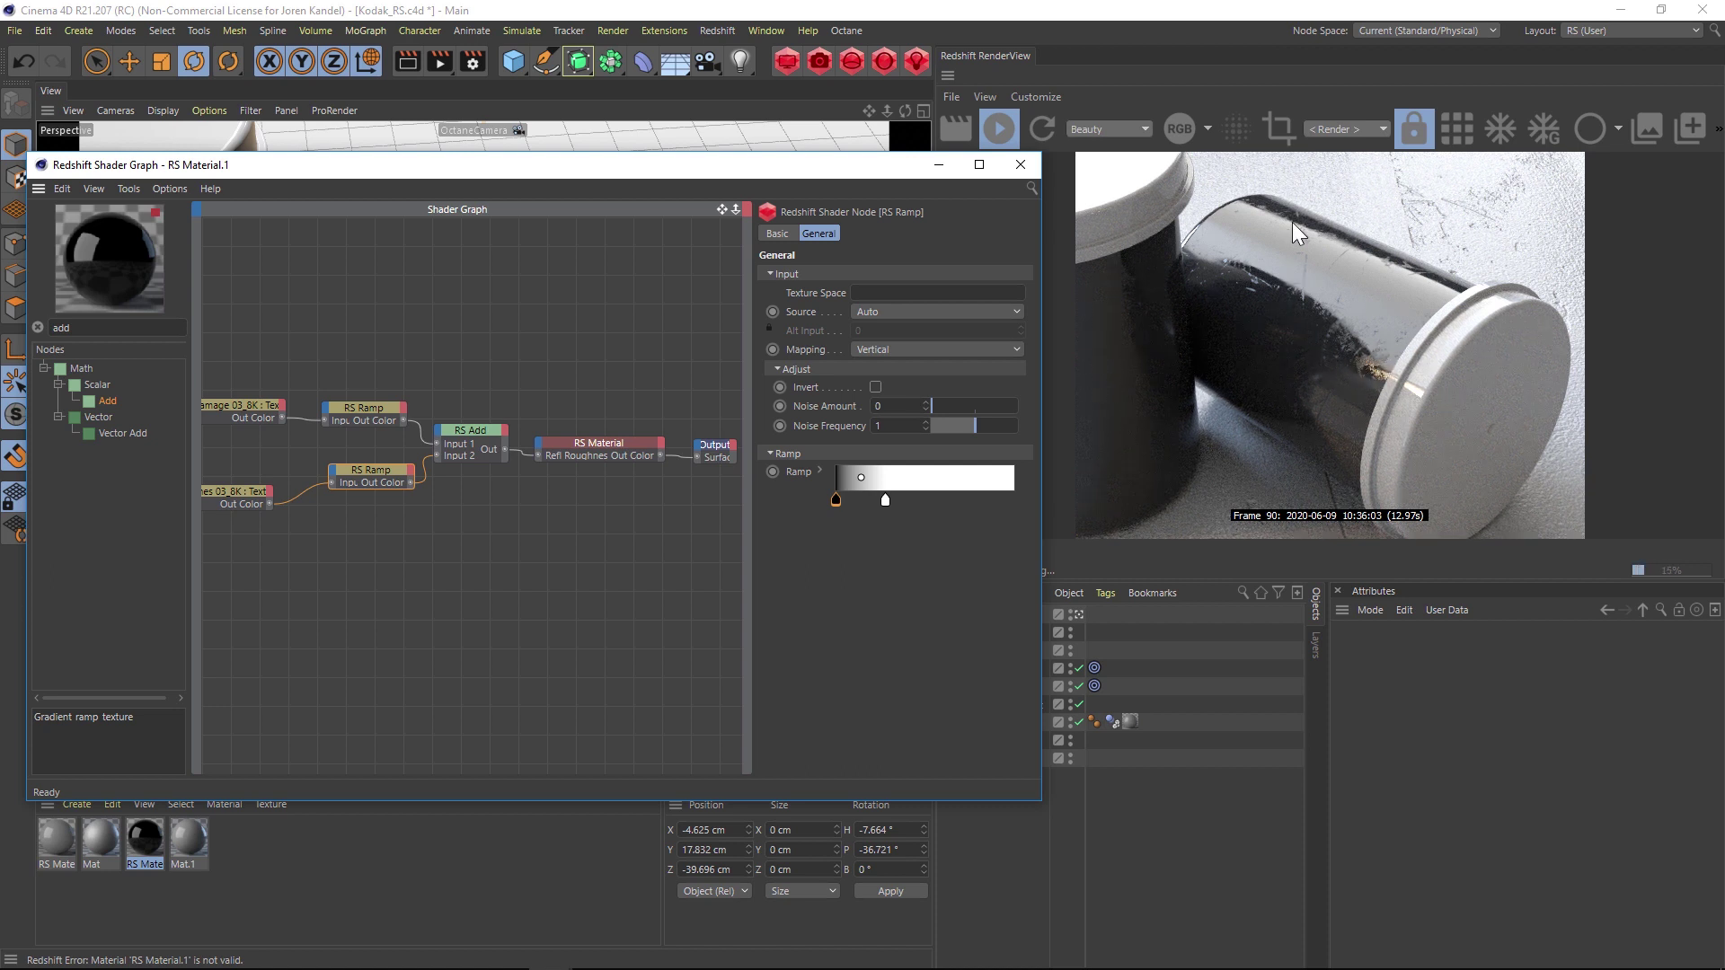
Move the RS Material and Output nodes aside and insert a Ramp between the Add node and the reflection roughness input
left_click_drag(572, 383, 735, 516)
left_click_drag(618, 442, 711, 440)
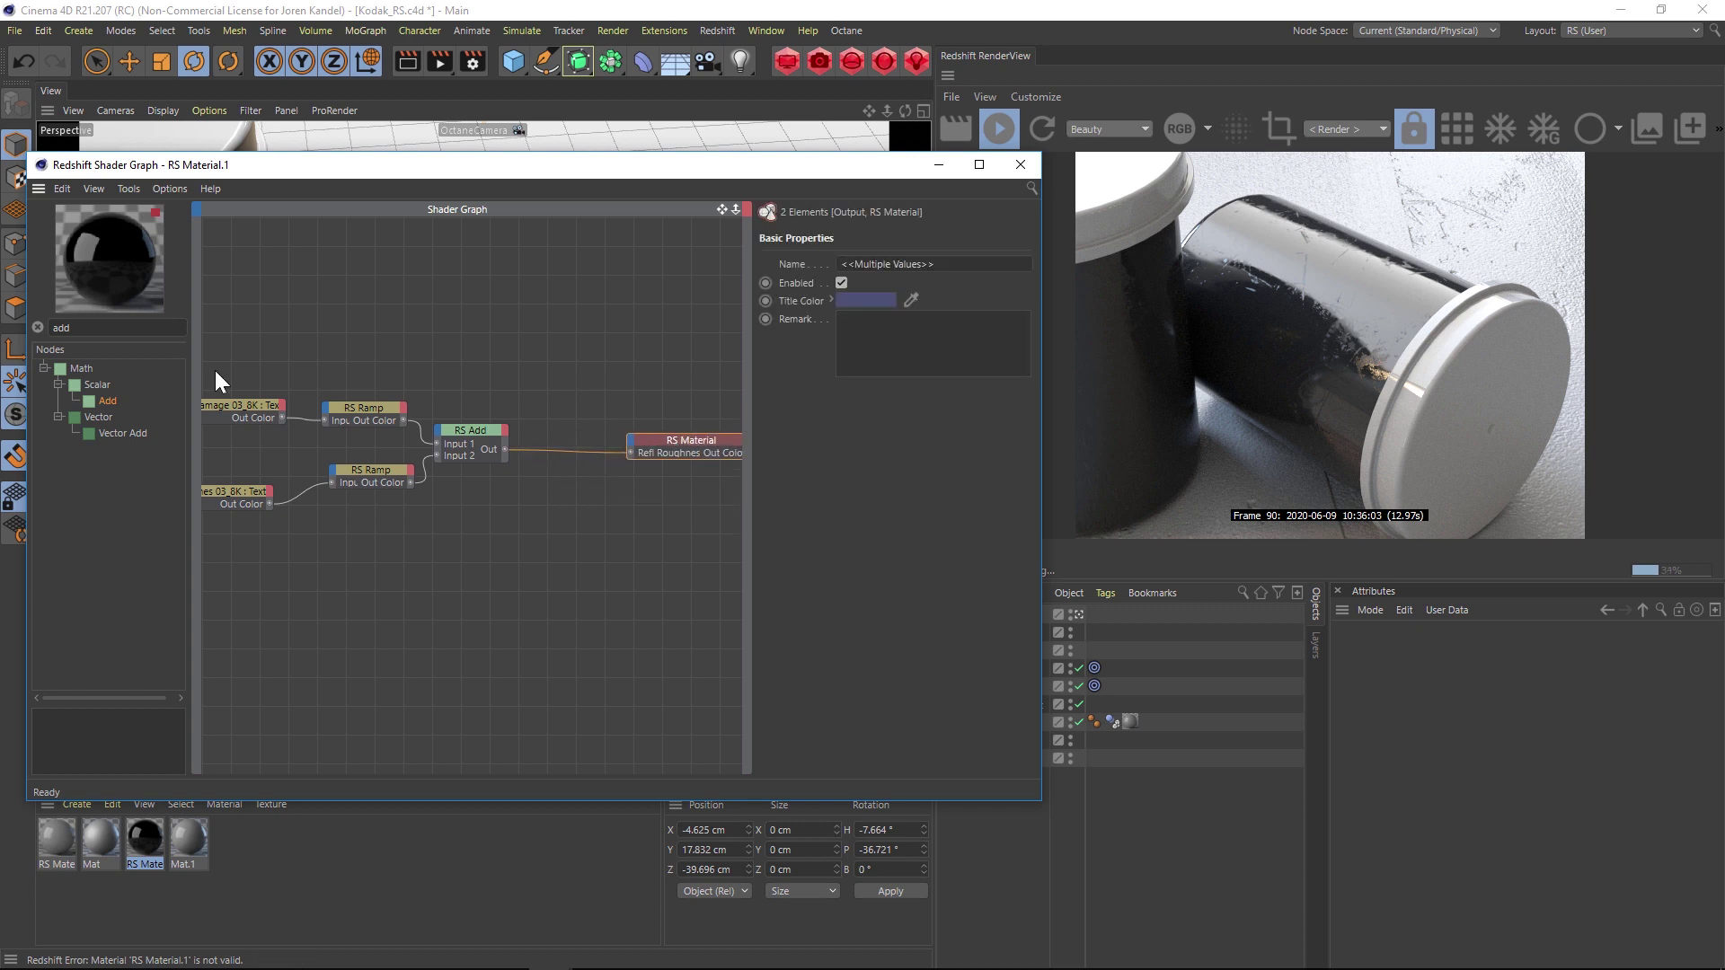
double_click(114, 326)
type("ramp")
left_click_drag(502, 429, 550, 451)
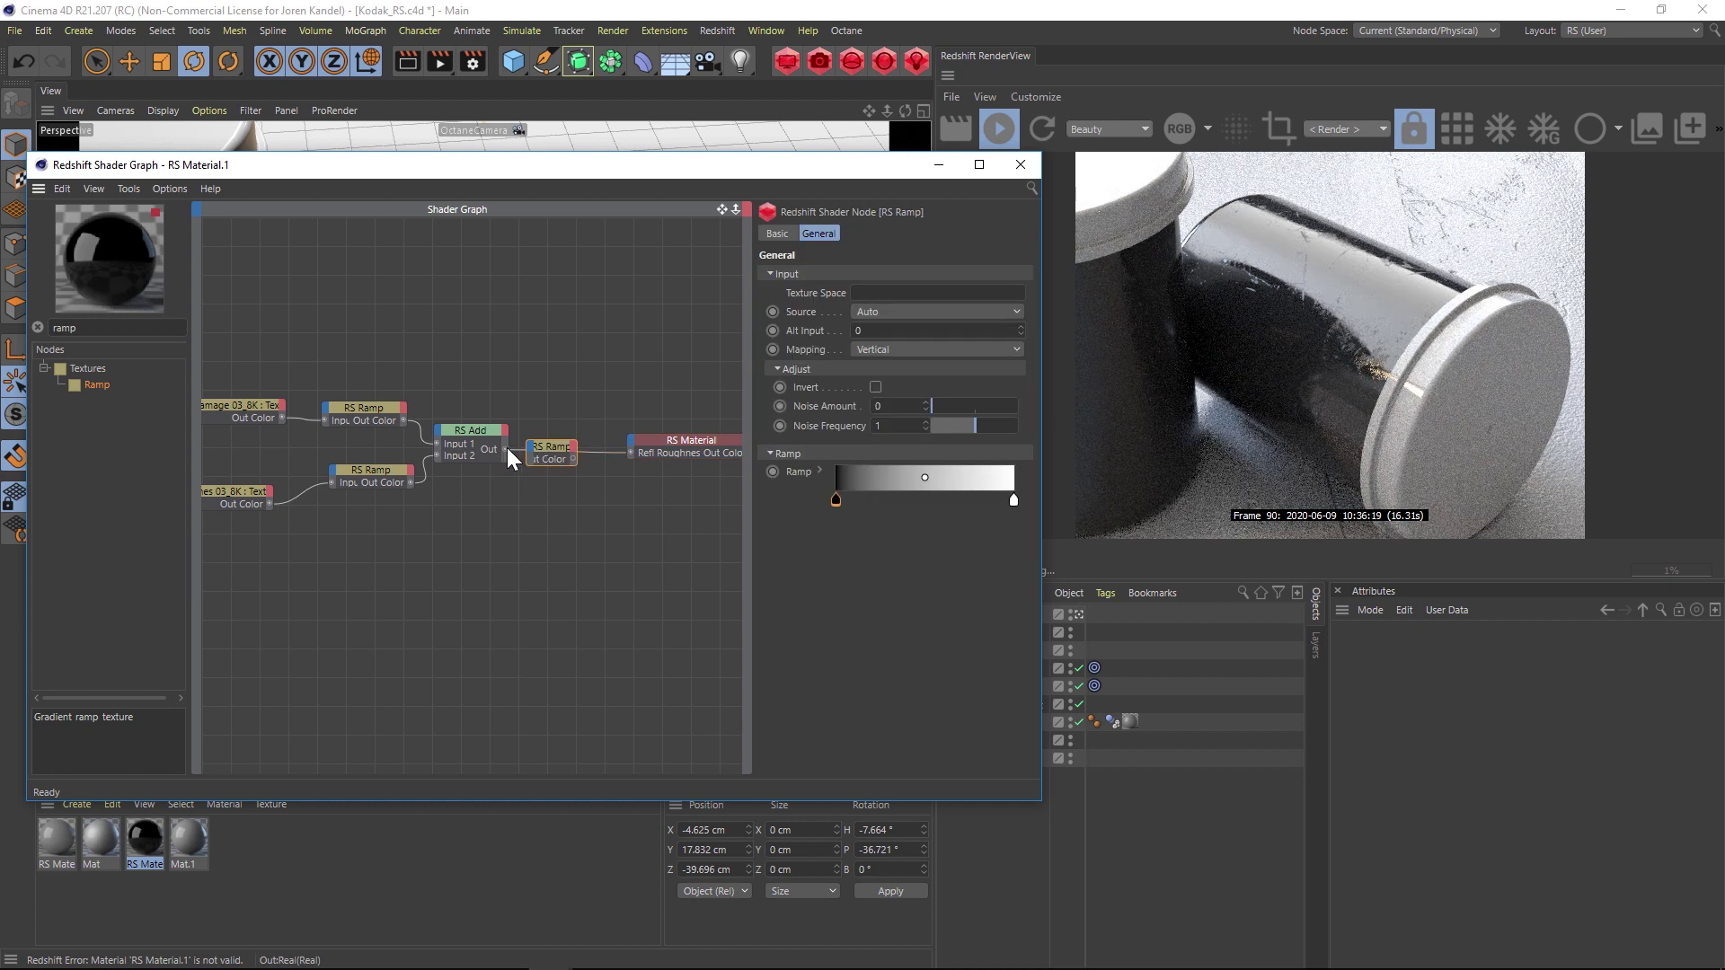
left_click(531, 446)
left_click(635, 457)
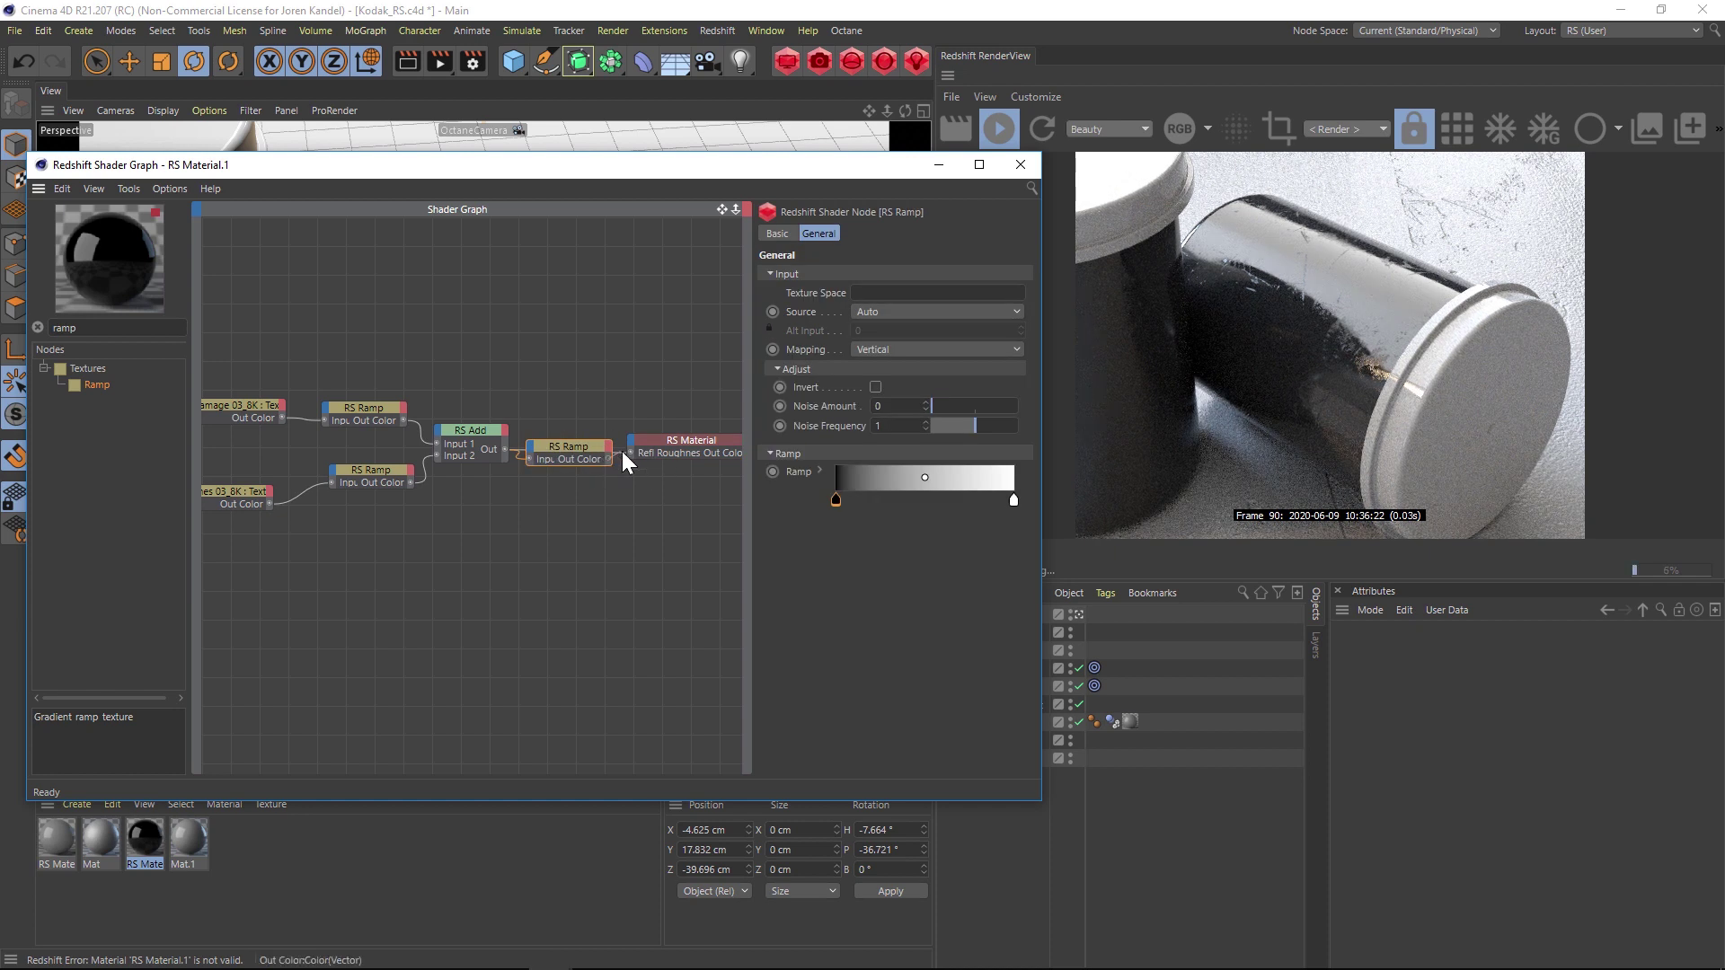
left_click_drag(621, 452, 629, 452)
Darken the white knot of the combined roughness ramp to a light grey
double_click(1011, 501)
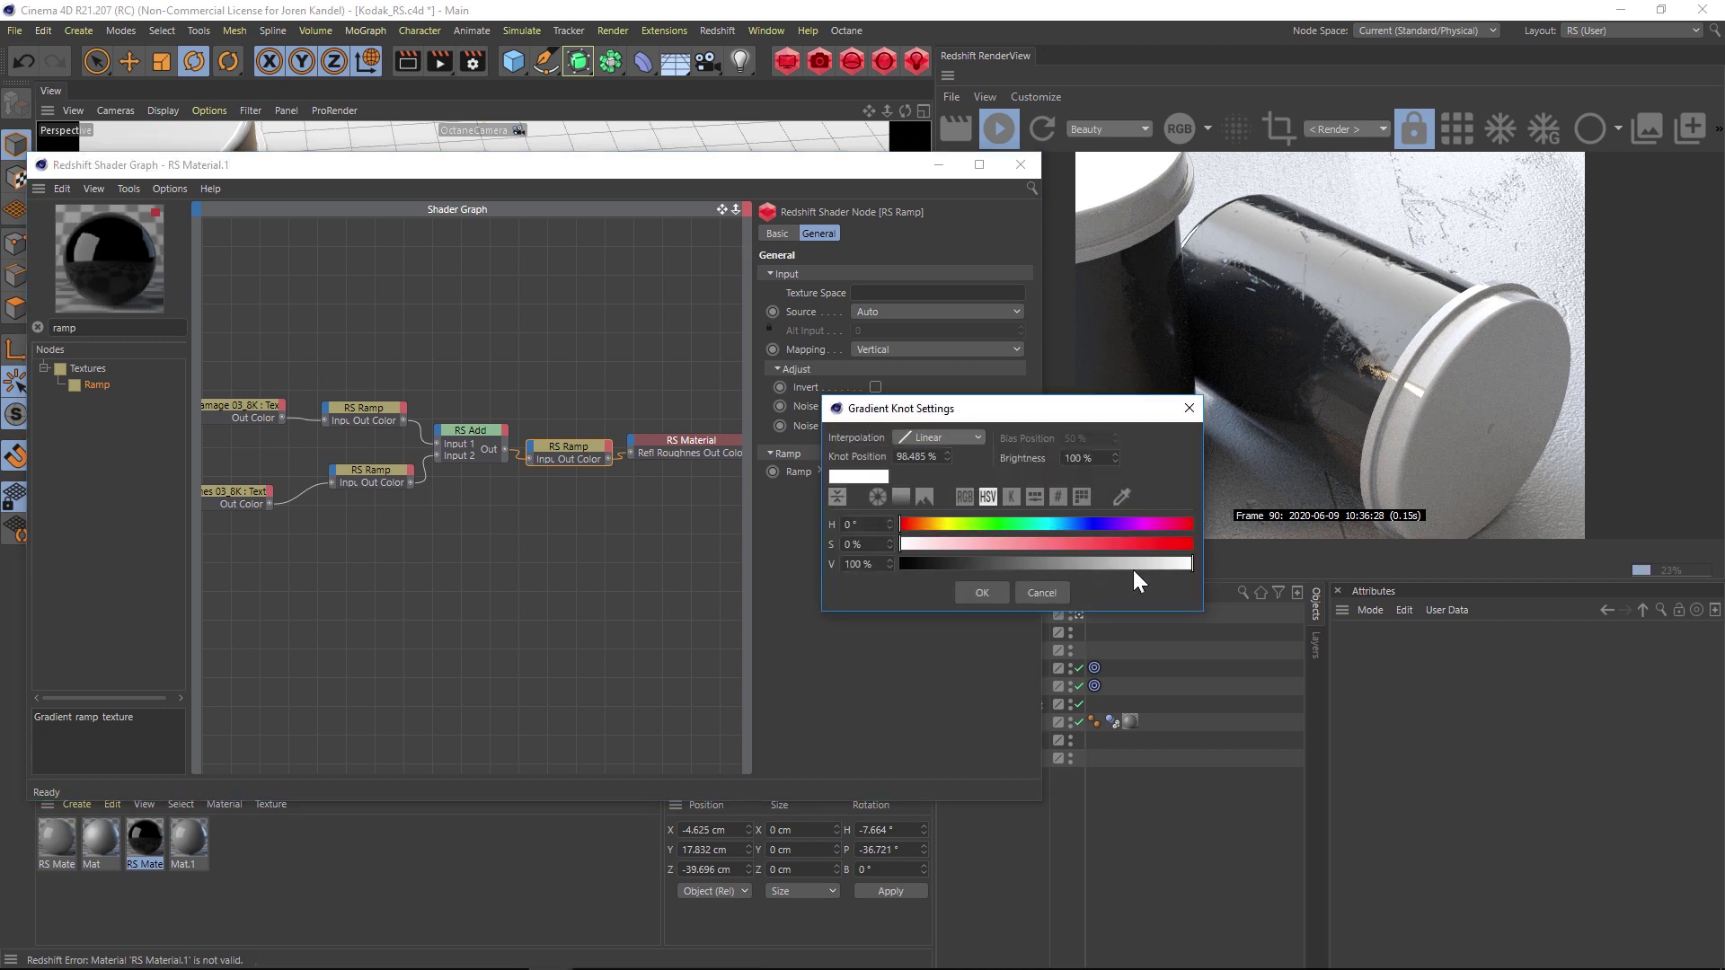
left_click_drag(1130, 404, 1028, 365)
left_click_drag(1100, 517, 1082, 515)
left_click(912, 544)
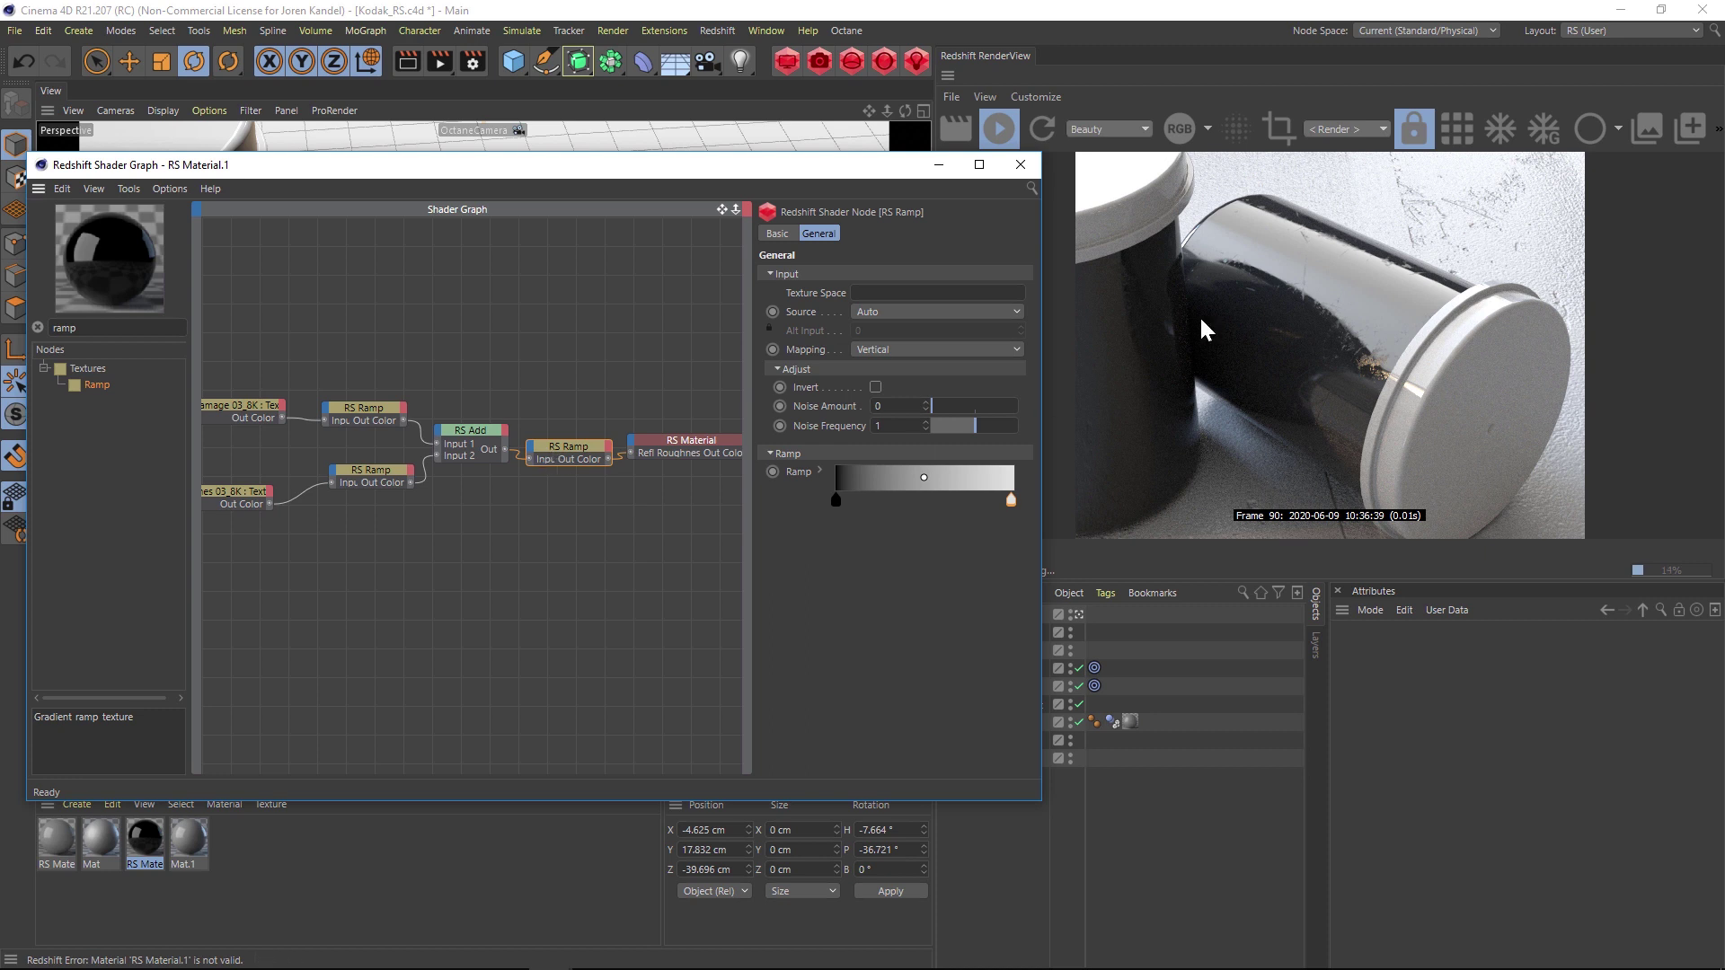
left_click(352, 409)
left_click(383, 476)
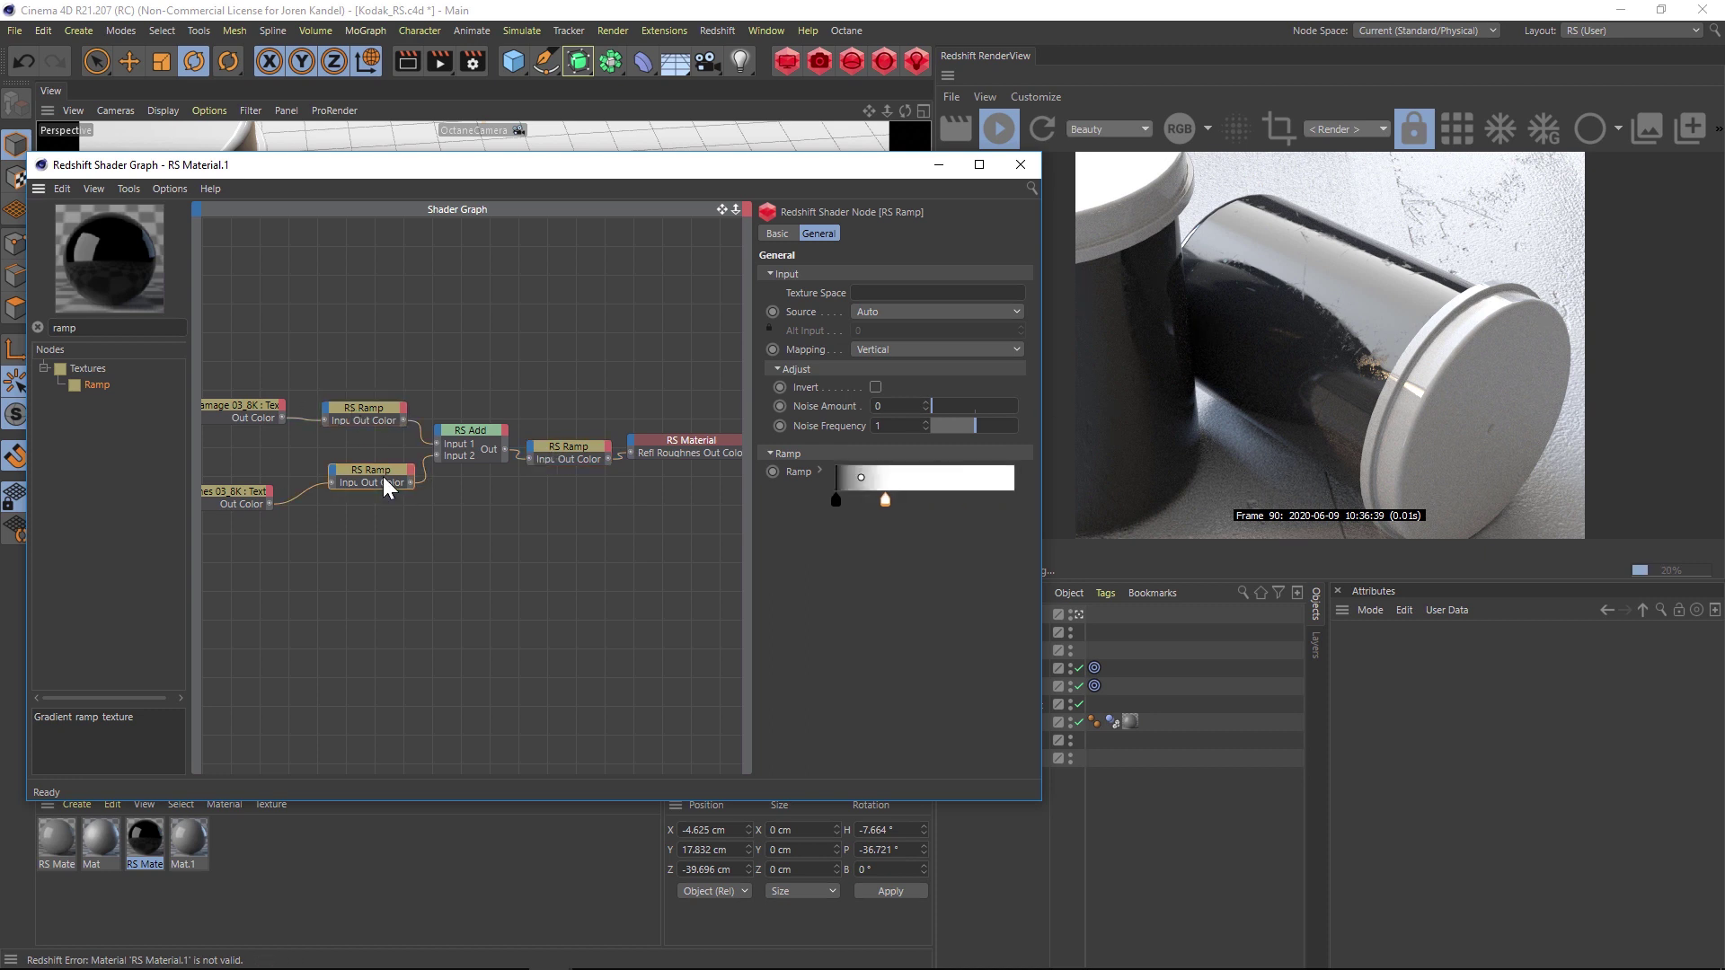
left_click(590, 402)
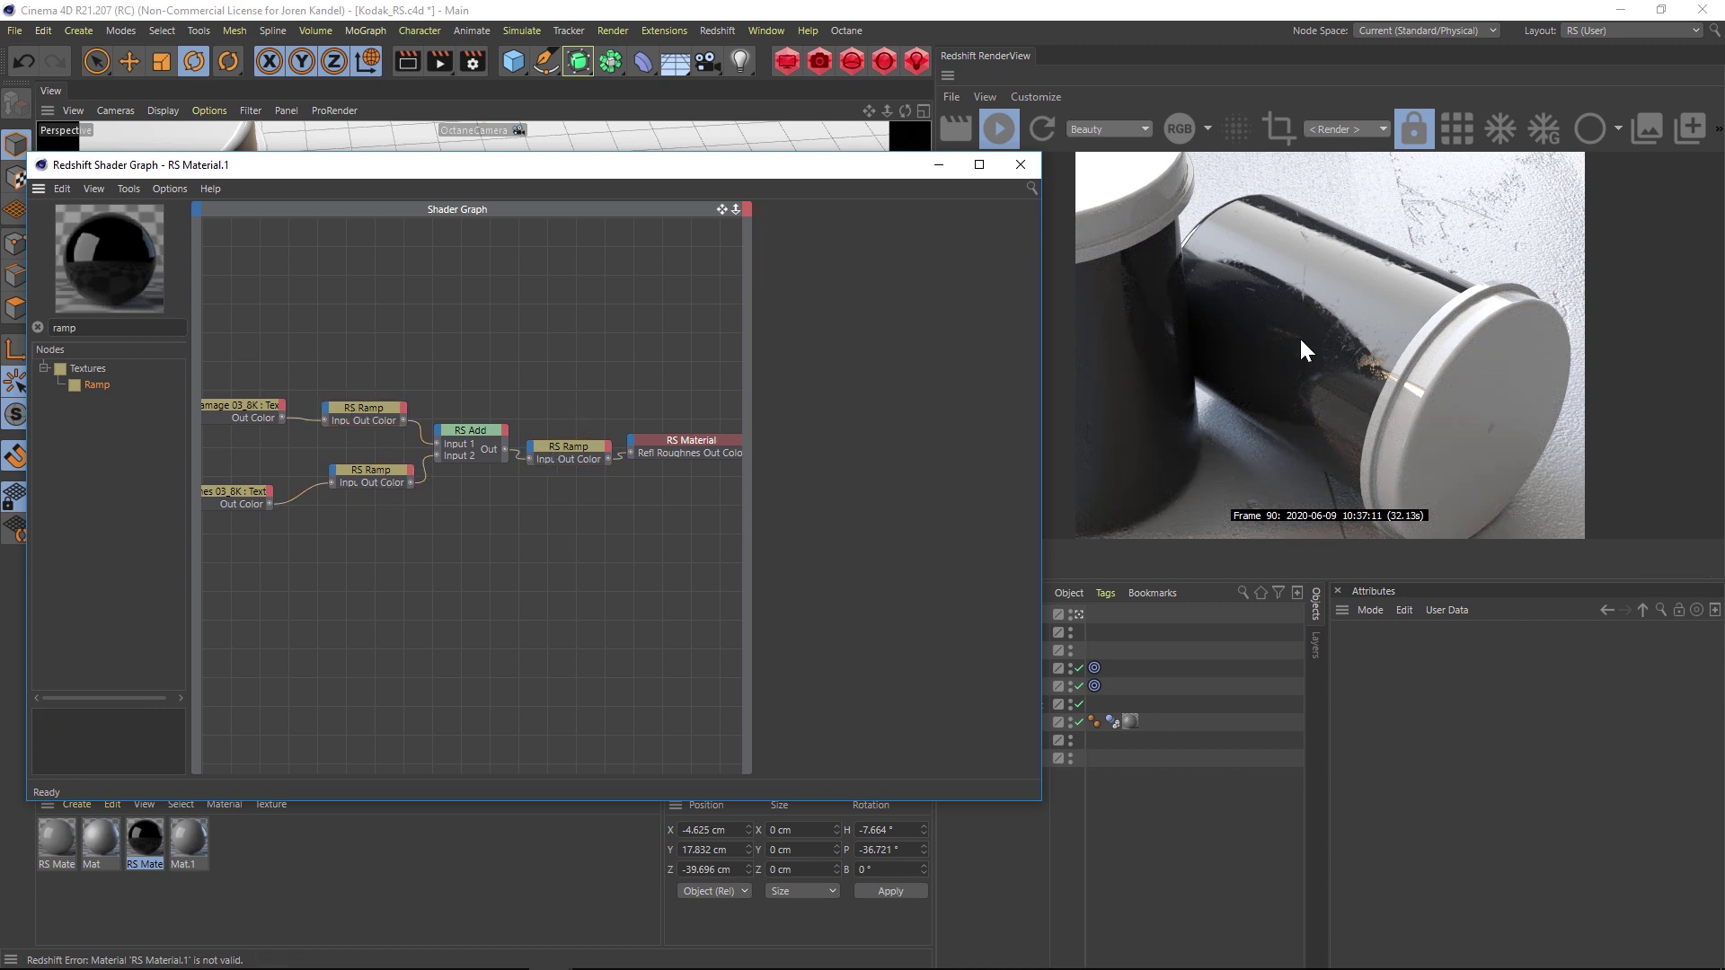